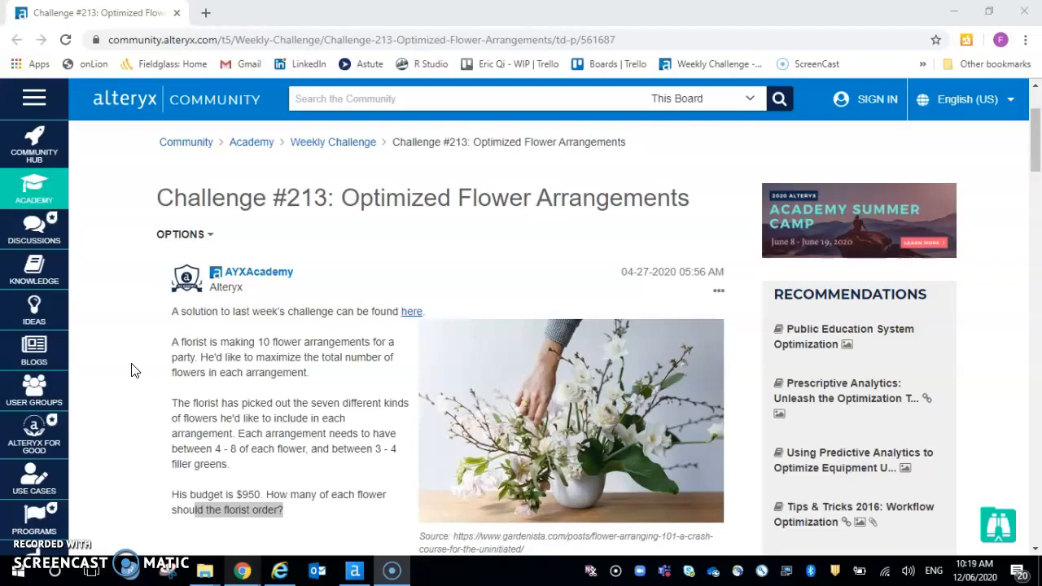
Read the Challenge #213 brief, noting the arrangement count, objective, flower kinds and per-arrangement limits for flowers and filler greens.
left_click_drag(174, 341, 357, 342)
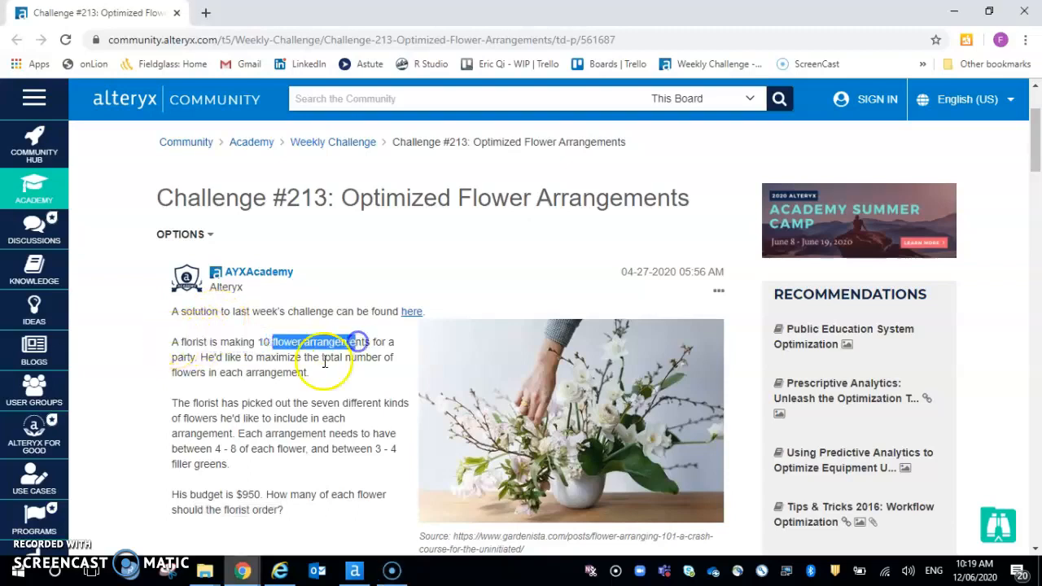
left_click_drag(215, 359, 366, 360)
left_click_drag(175, 373, 399, 403)
left_click(160, 425)
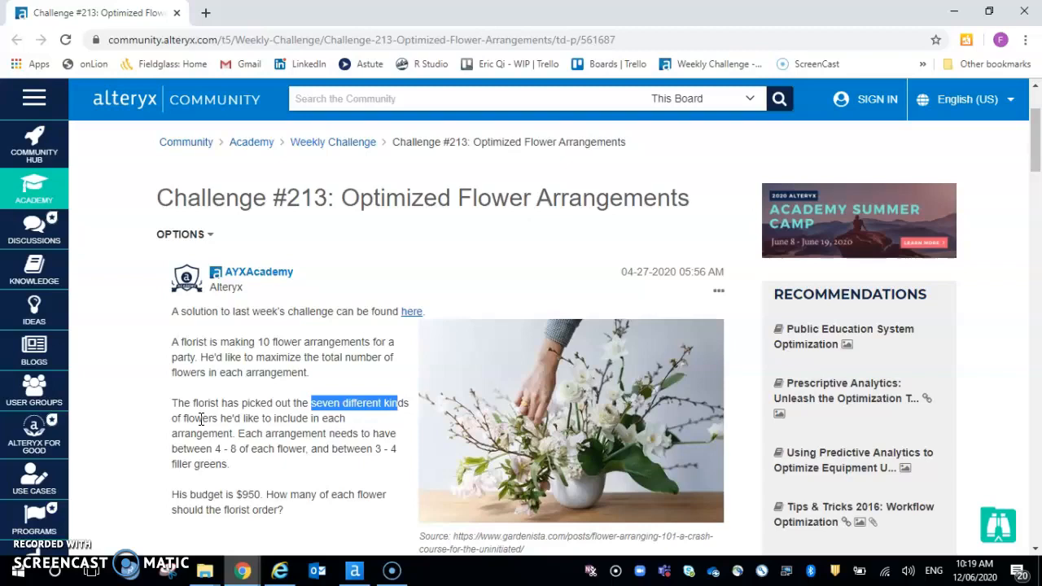
left_click_drag(238, 433, 372, 433)
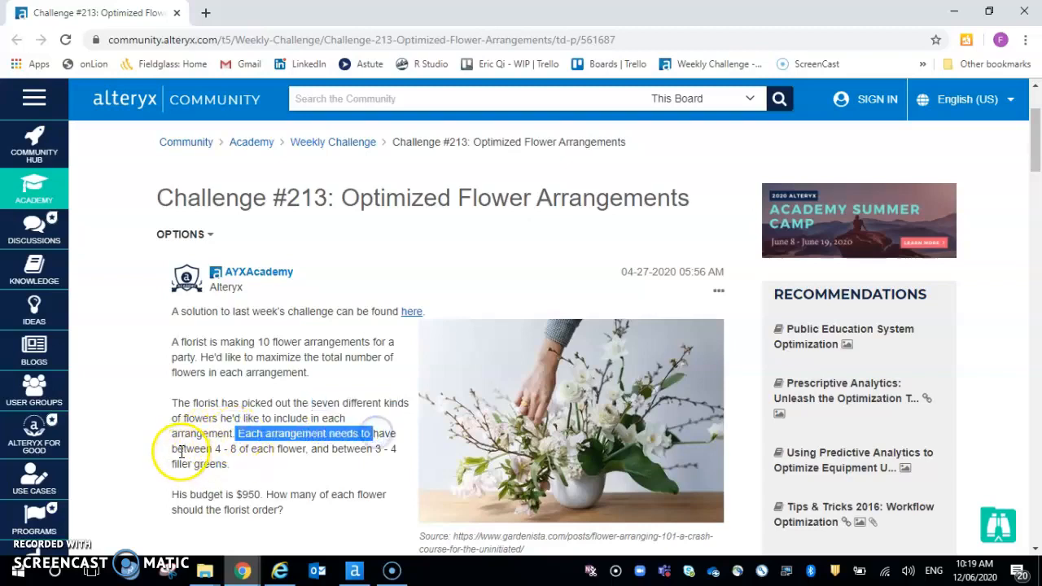
left_click_drag(215, 449, 331, 448)
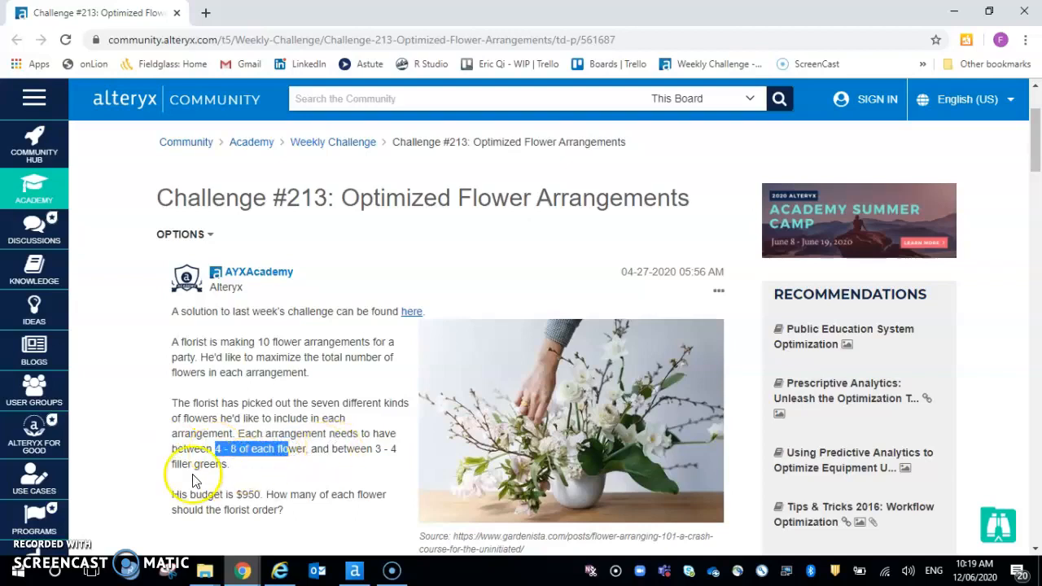
left_click_drag(172, 464, 216, 465)
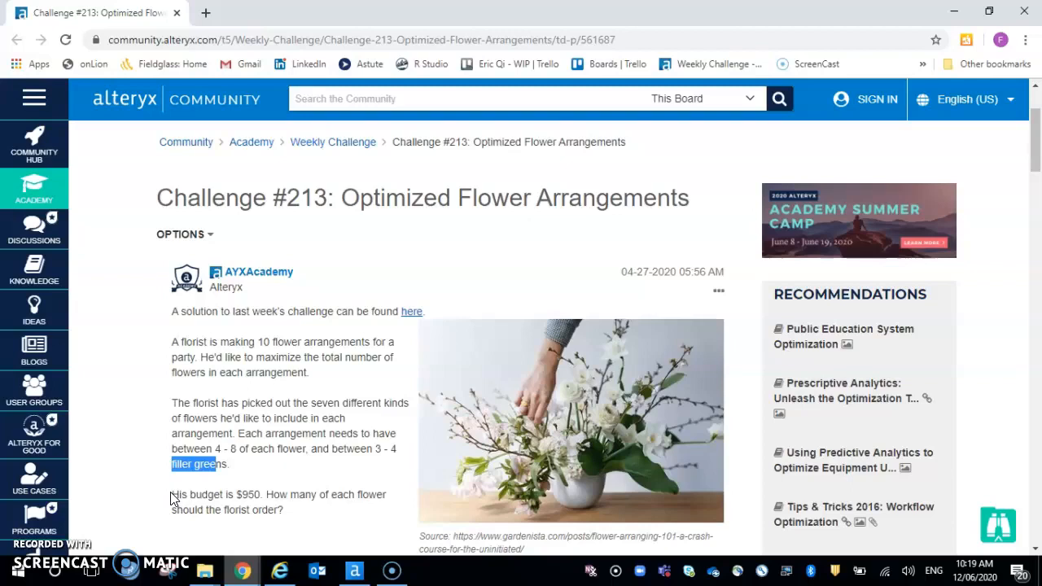
Switch to Alteryx Designer and run the challenge_213_start_file workflow.
mouse_move(355, 570)
left_click(369, 527)
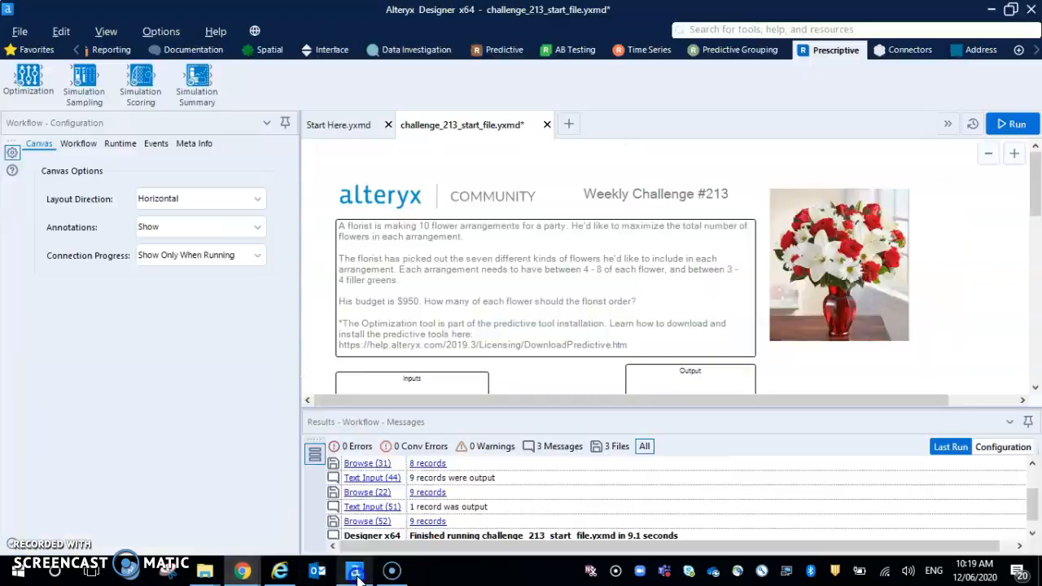
left_click(1012, 124)
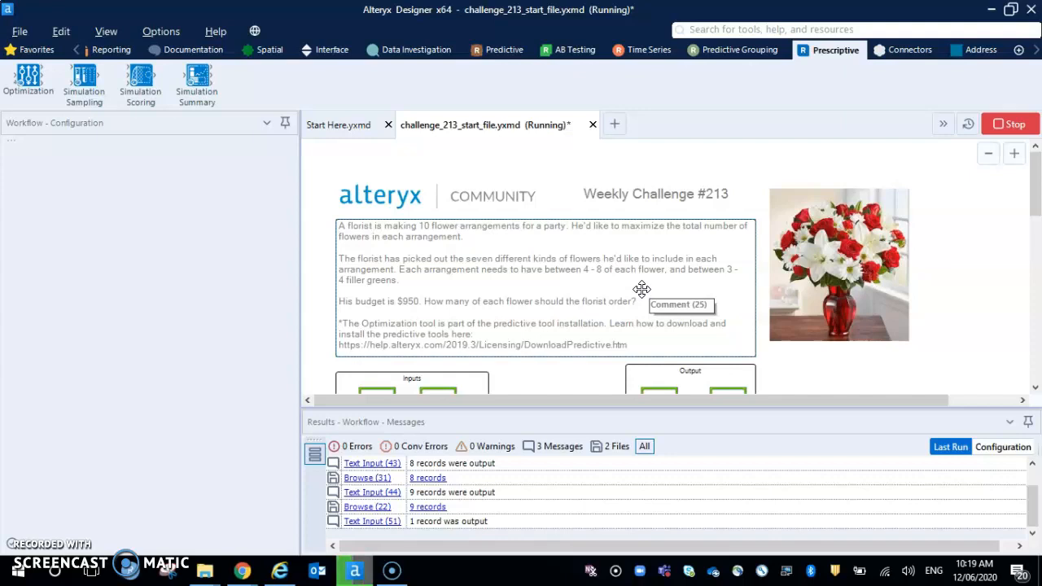
Examine the flower and price records in the Browse tool of the Inputs container, enlarging the results area to read them all.
scroll(540, 370, "down", 3)
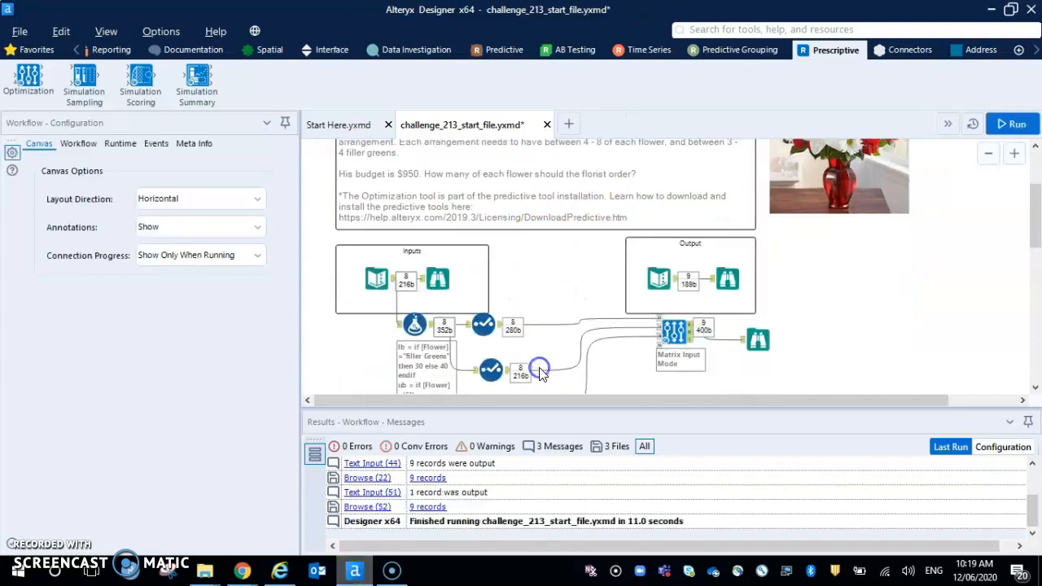
left_click(438, 277)
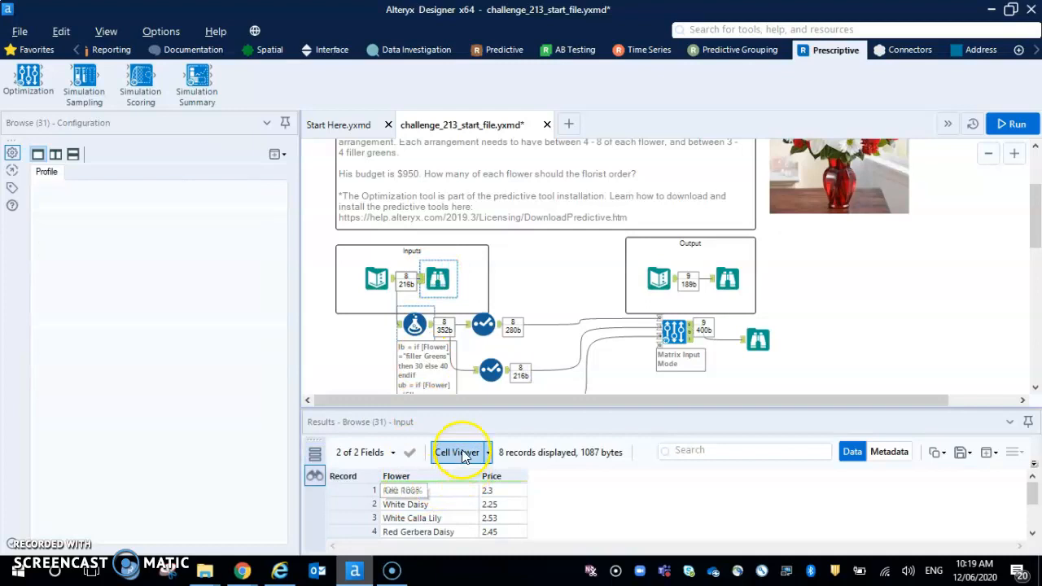
left_click_drag(465, 410, 469, 318)
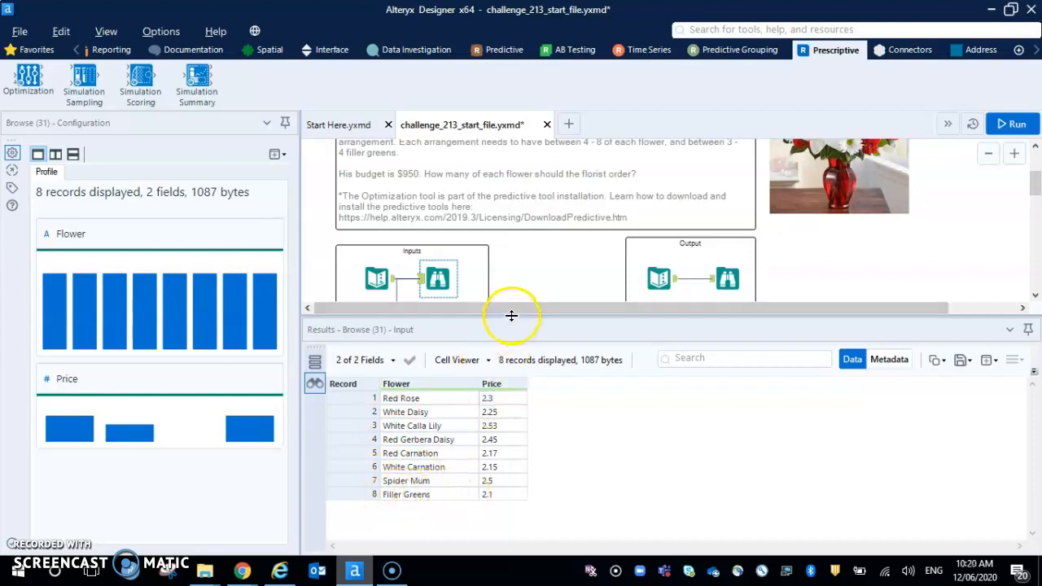
left_click_drag(511, 315, 511, 402)
Examine the expected solution records in the Output container's Browse tool and the existing Optimization tool's configuration.
left_click(722, 277)
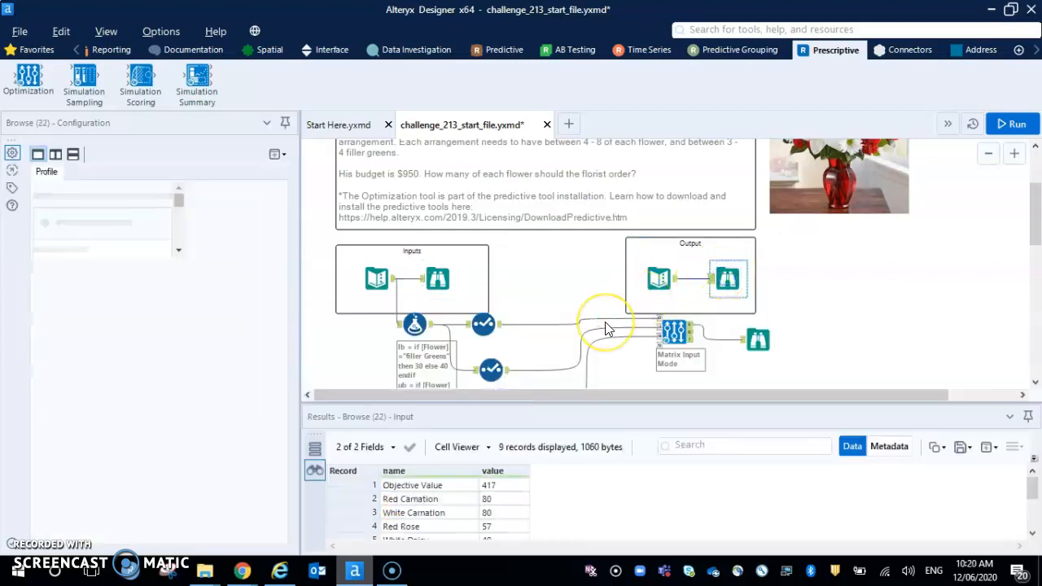
left_click_drag(502, 403, 526, 300)
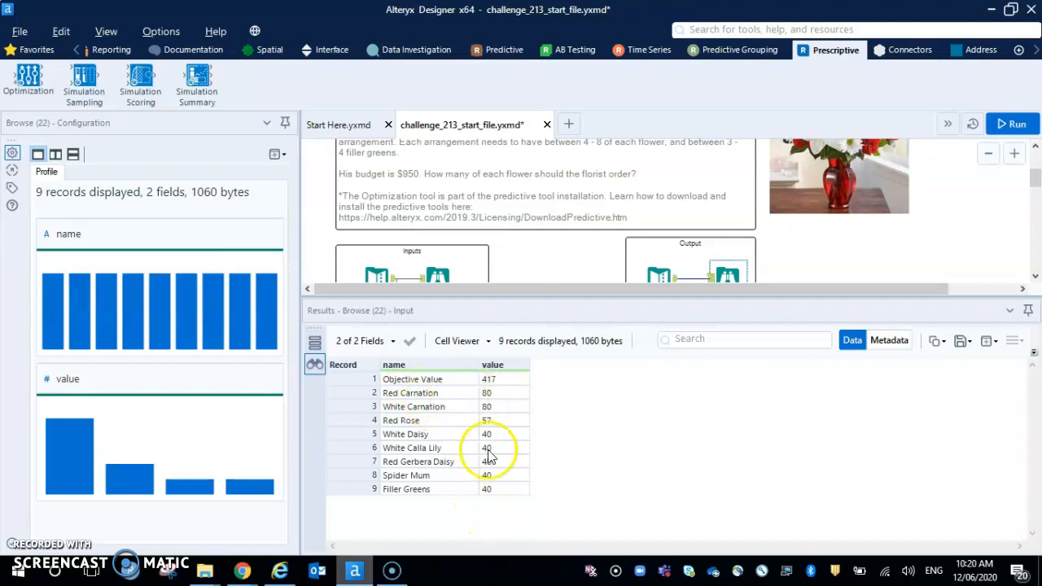
left_click_drag(535, 298, 539, 360)
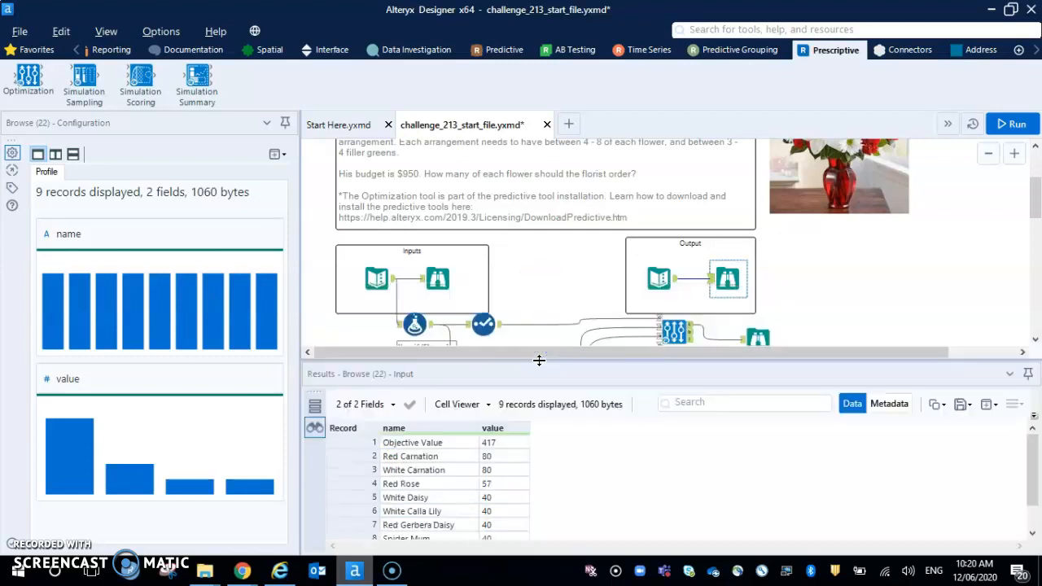
left_click_drag(539, 359, 540, 404)
left_click(674, 333)
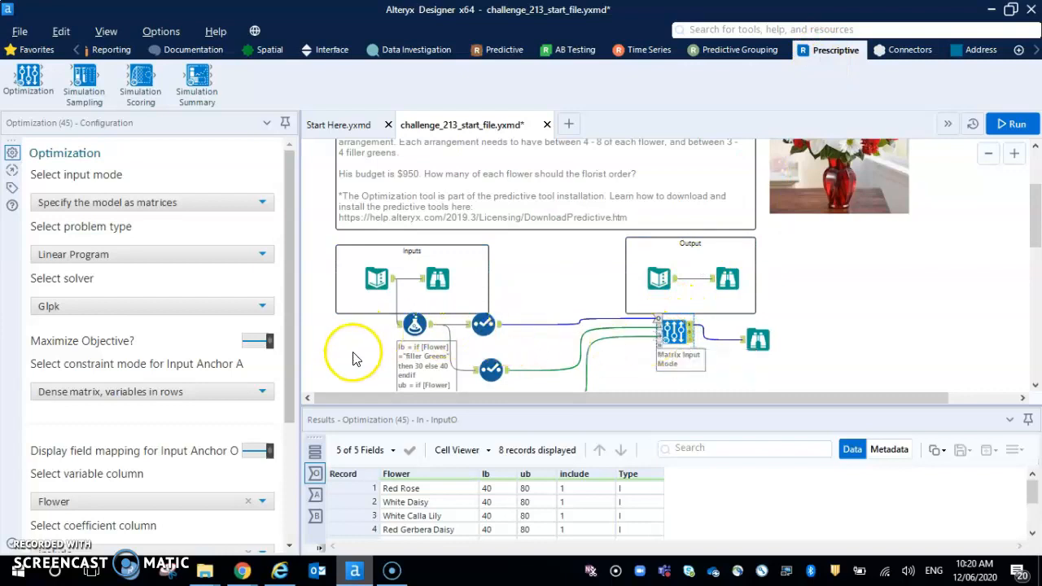
Add a new Formula tool below the existing workflow and connect the flower price Text Input to it.
scroll(353, 358, "down", 1)
left_click(373, 244)
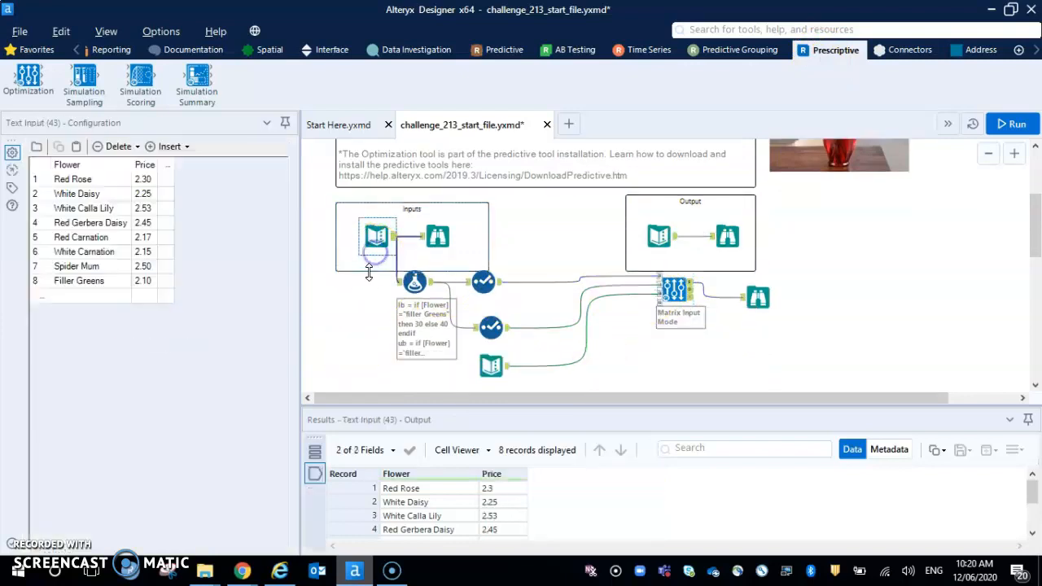
left_click(10, 50)
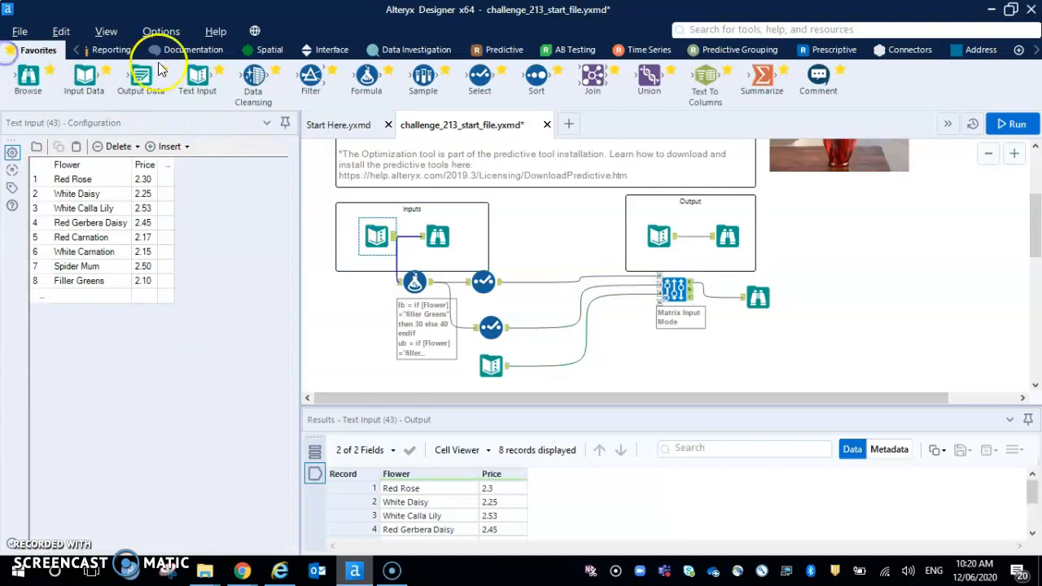
left_click_drag(366, 76, 426, 382)
left_click_drag(395, 237, 413, 382)
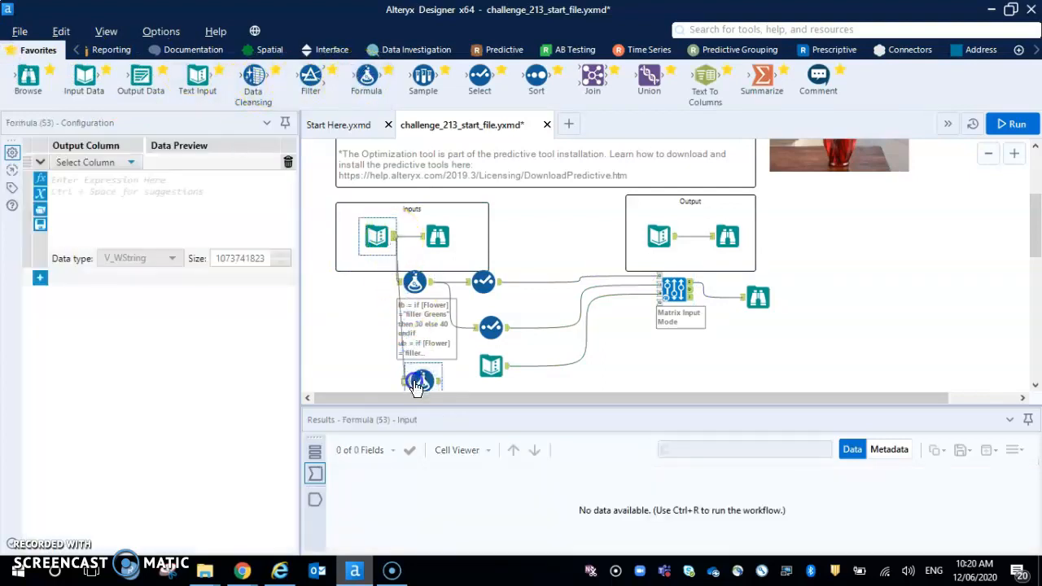
In the new Formula tool, create an Int16 column "ib" with the expression if [Flower] = "filler greens" then 30 else 40 endif.
left_click(81, 203)
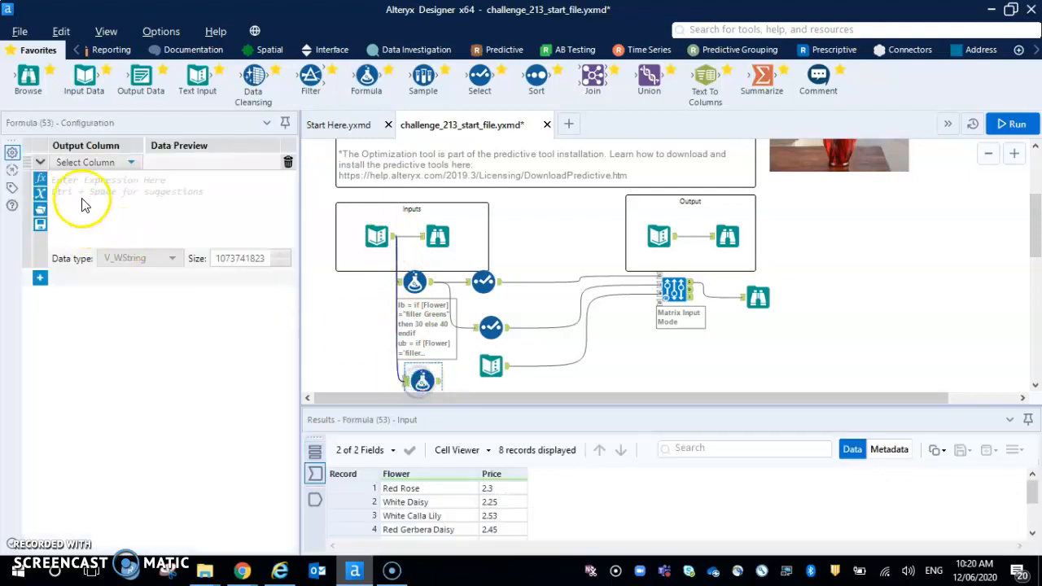
left_click(89, 162)
left_click(93, 179)
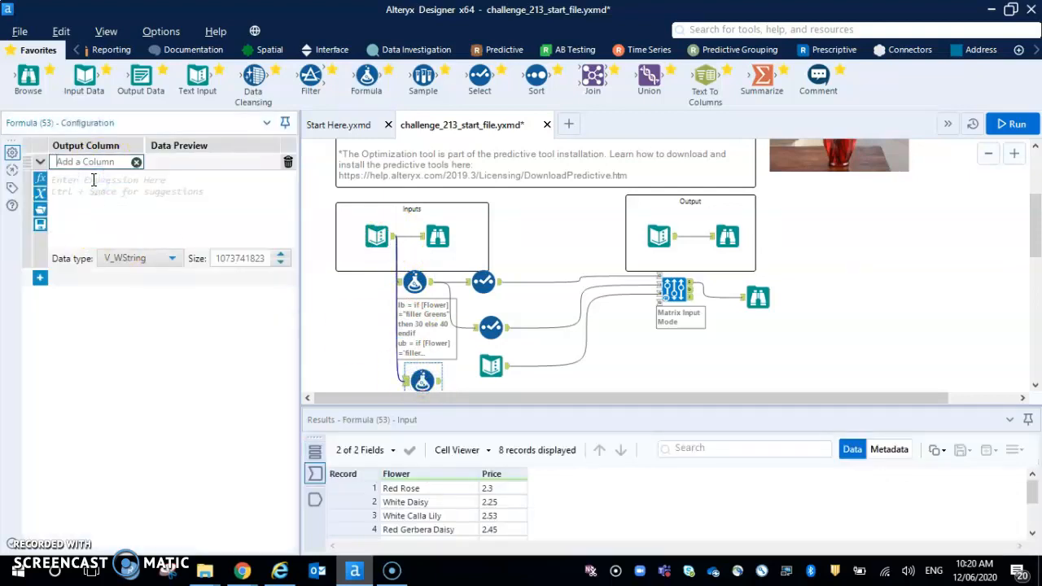
left_click(93, 180)
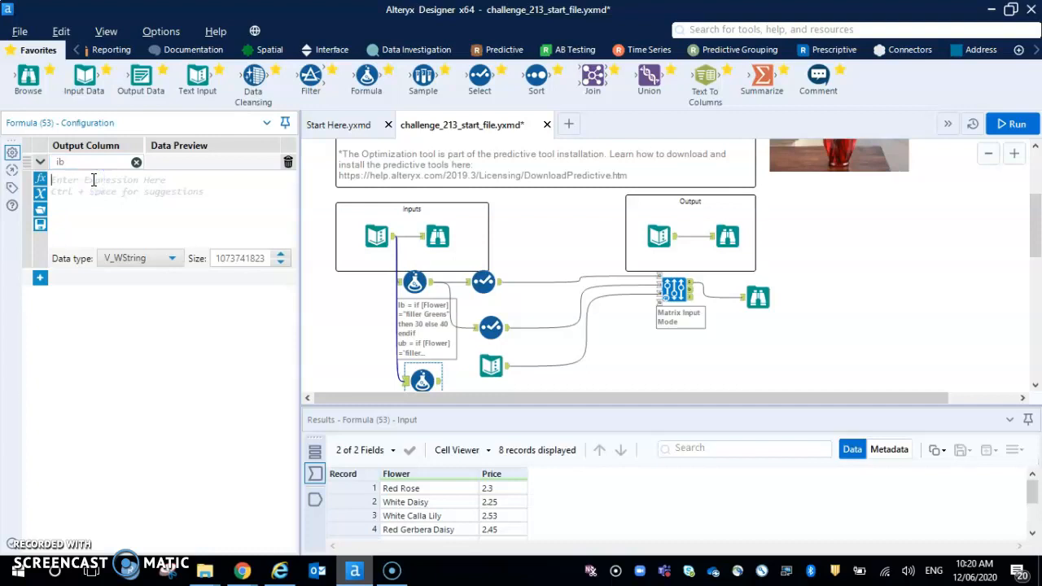
type("if [")
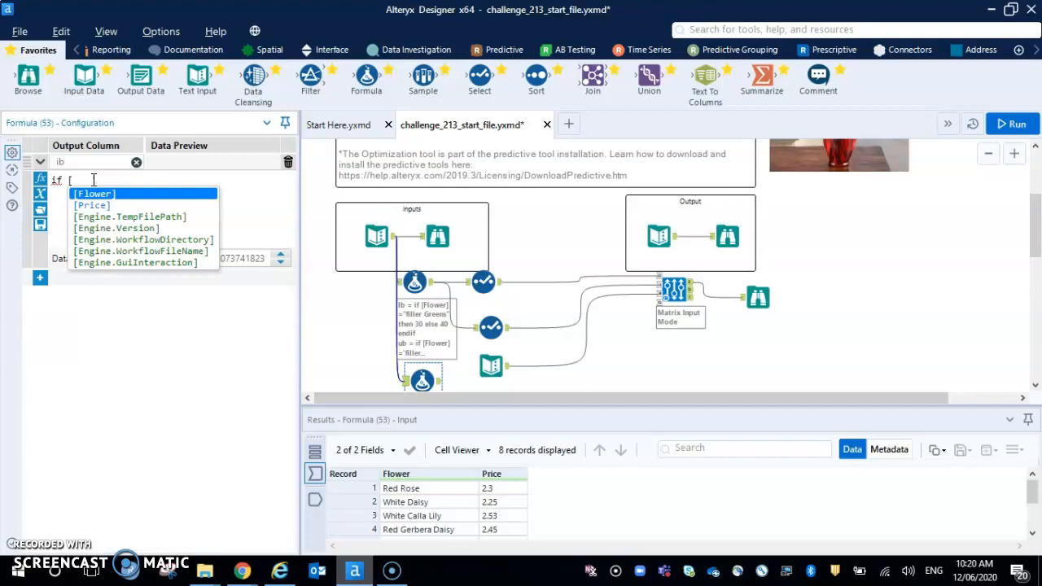
key("Return")
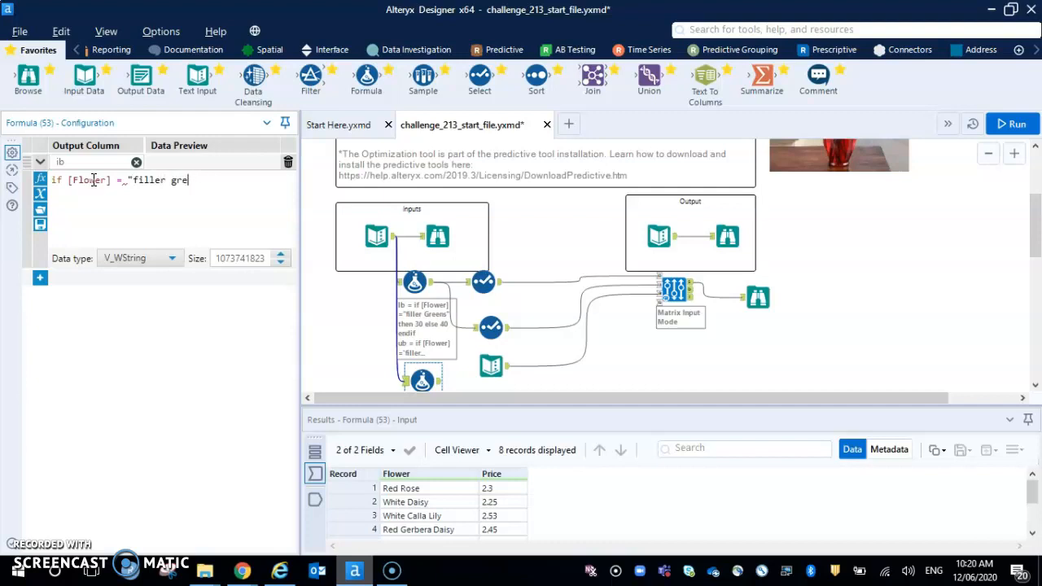
type("\" then 30 el")
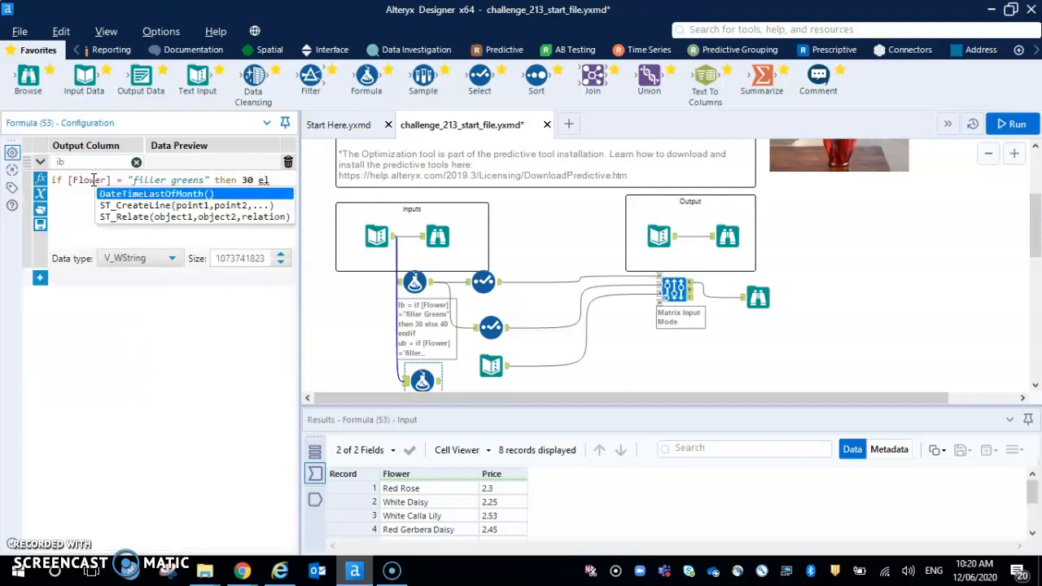
type("se")
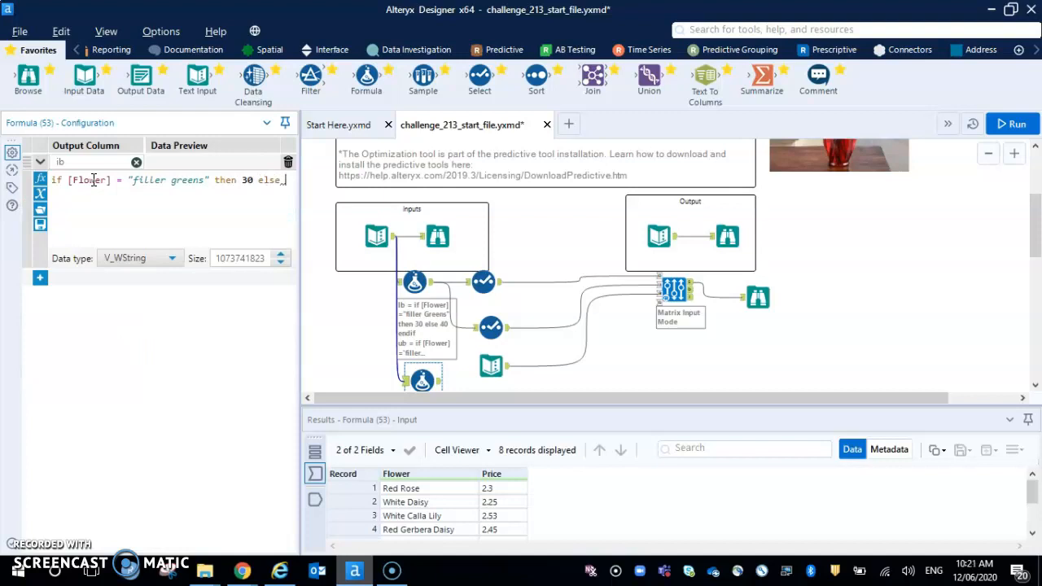
type(" 40 endif")
left_click(169, 259)
left_click(143, 334)
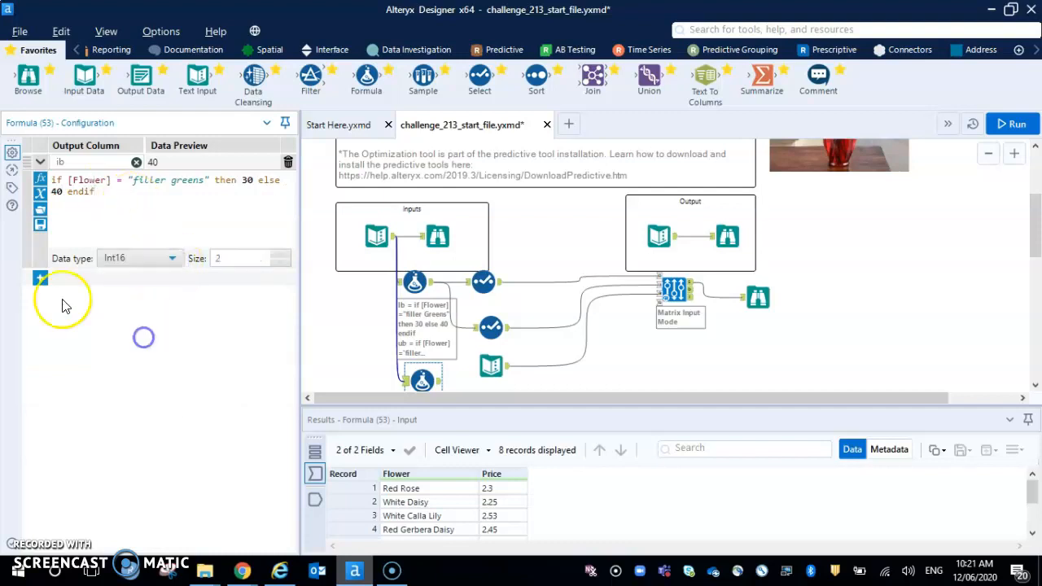
Add a second Int16 formula column "ub" with the expression if [Flower] = "filler greens" then 40 else 80 endif.
left_click(39, 278)
left_click(116, 280)
left_click(104, 293)
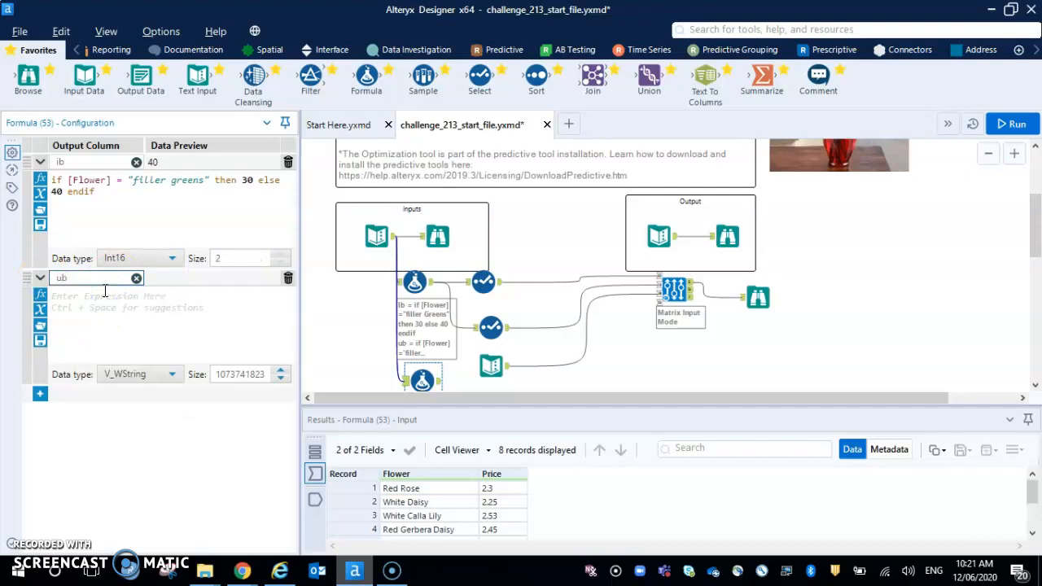
left_click(104, 290)
type("if")
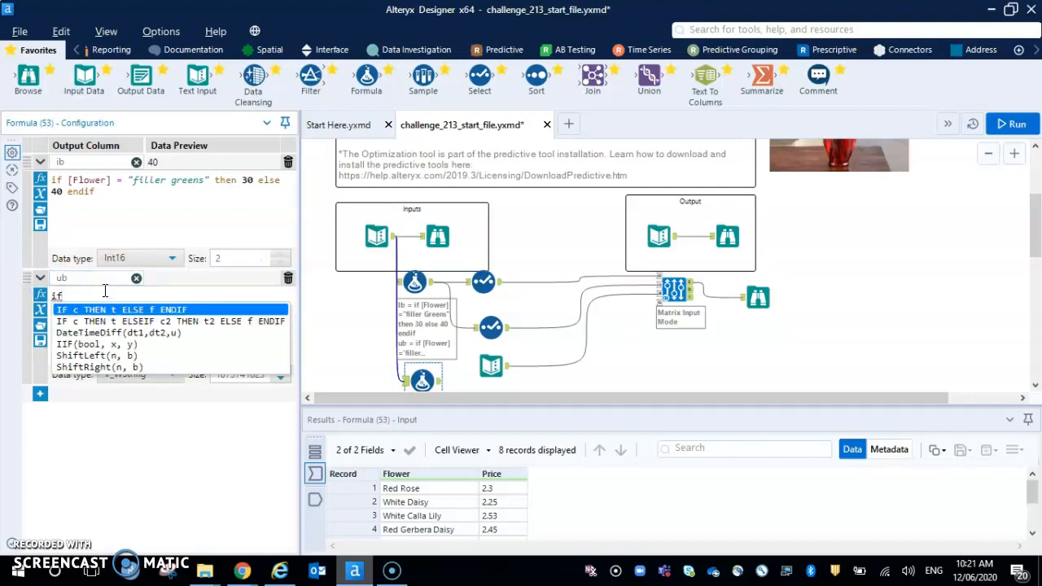
type(" [")
key("Return")
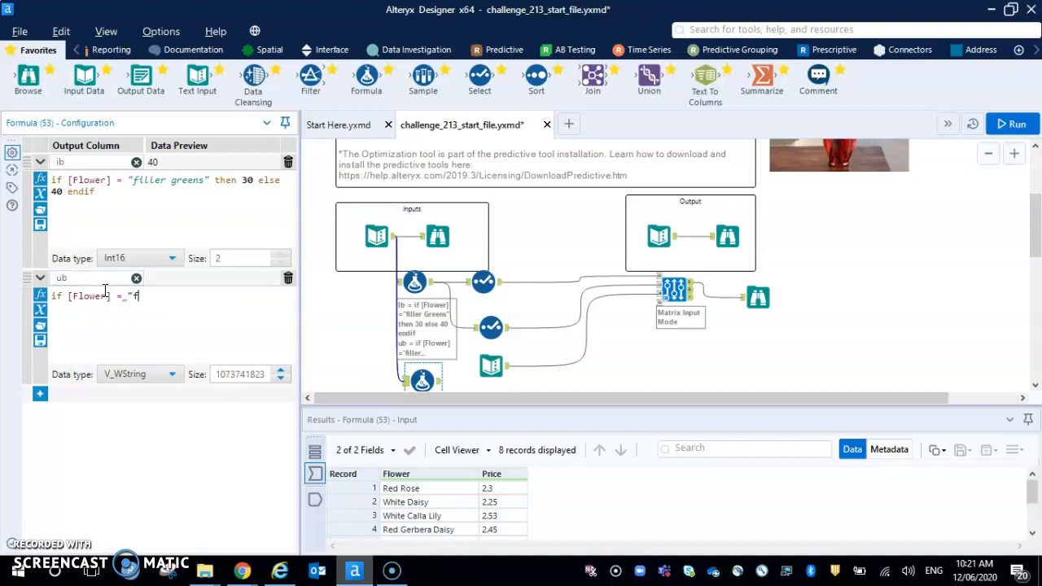
type("= \"filler greens\" then 40 else")
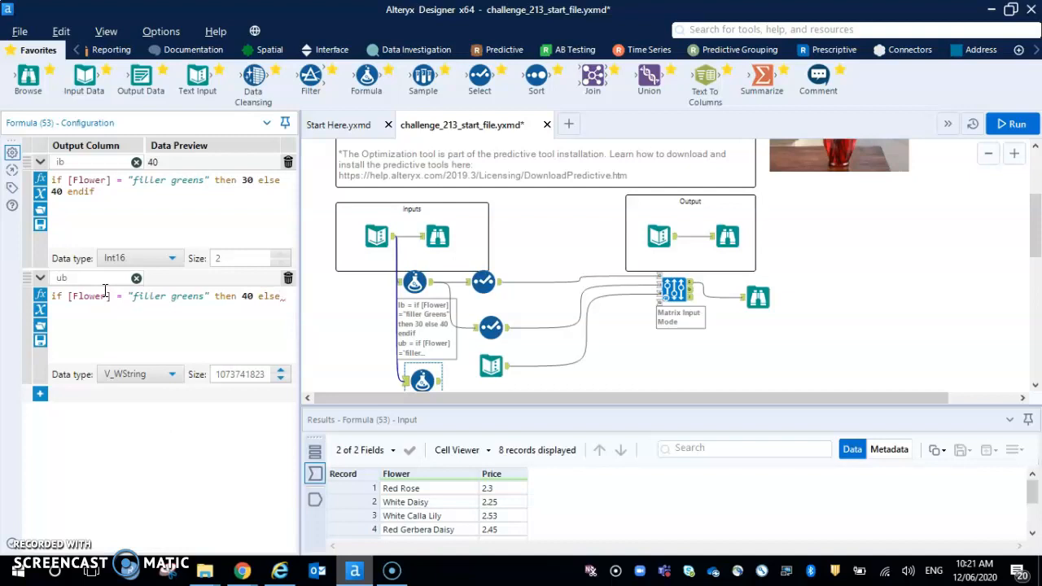
type("ndif")
left_click(137, 375)
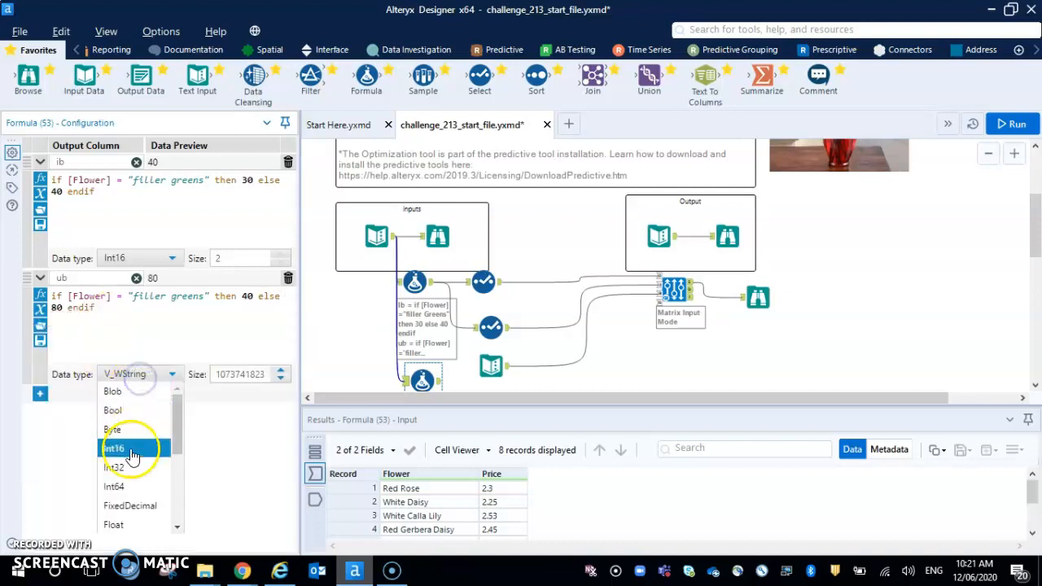
left_click(128, 448)
Add a third formula column "include" with the value 1 and the data type Int16.
left_click(39, 394)
left_click(130, 394)
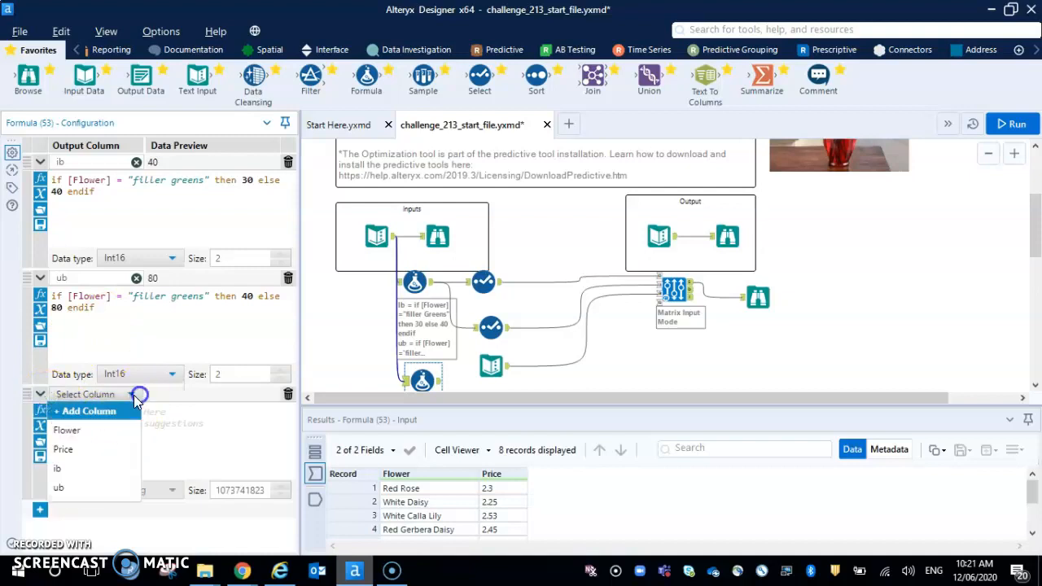
left_click(106, 415)
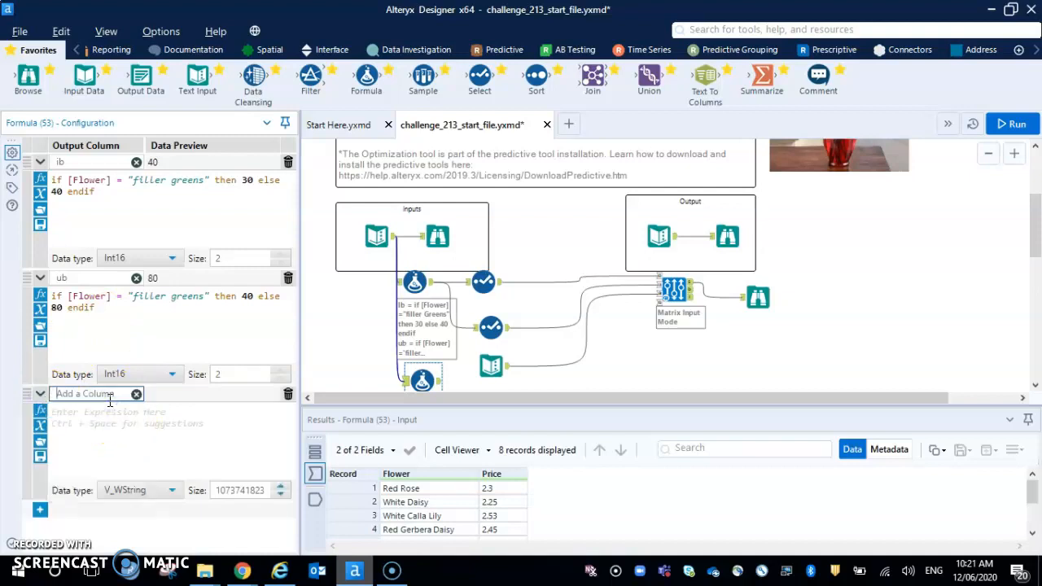
type("include")
left_click(110, 412)
type("1")
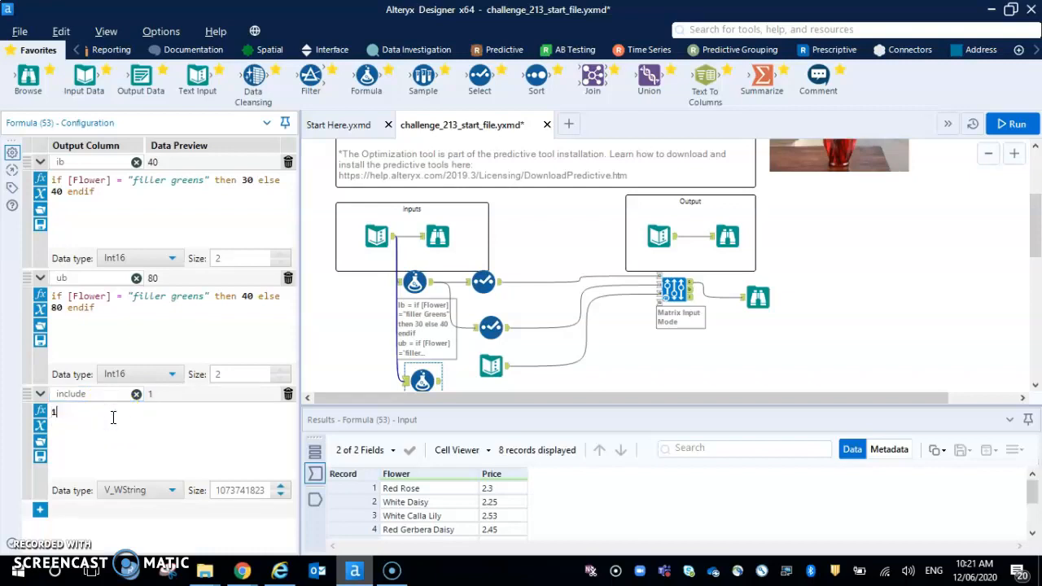
left_click(166, 492)
left_click(152, 397)
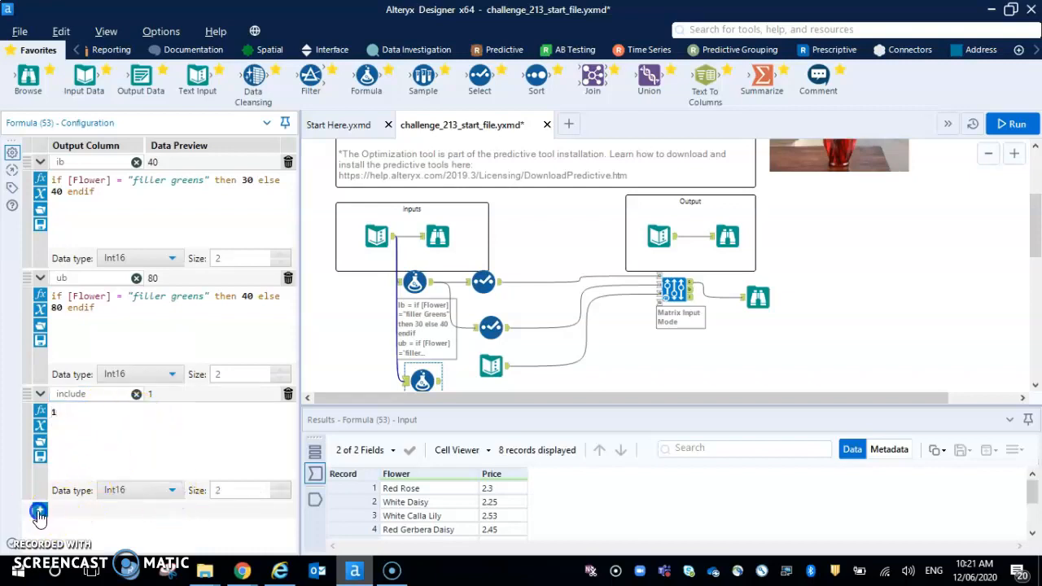
Add a fourth formula column "Type" with the expression "I", keeping the data type V_WString.
left_click(39, 511)
left_click(120, 414)
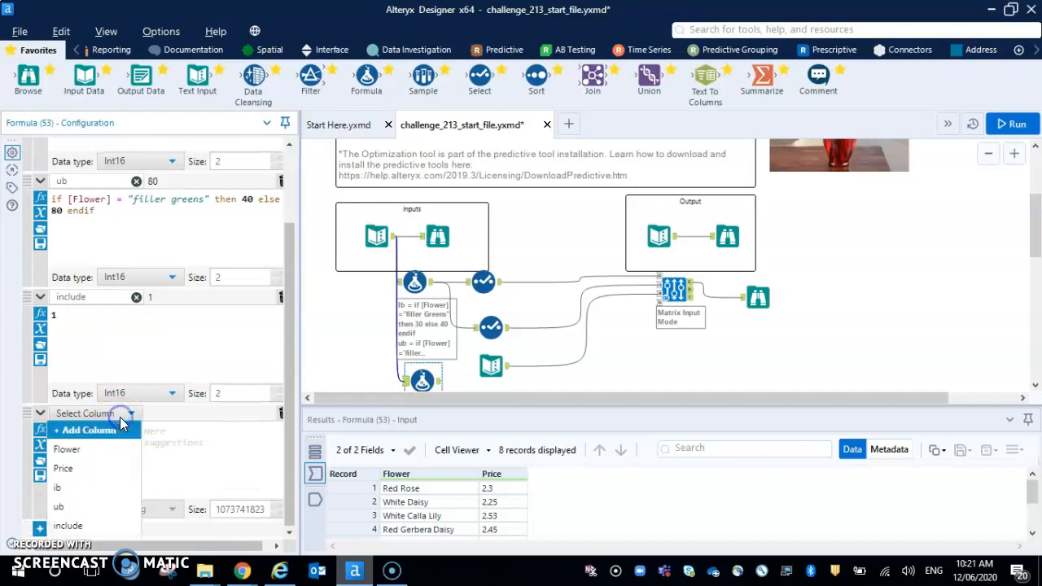
left_click(94, 430)
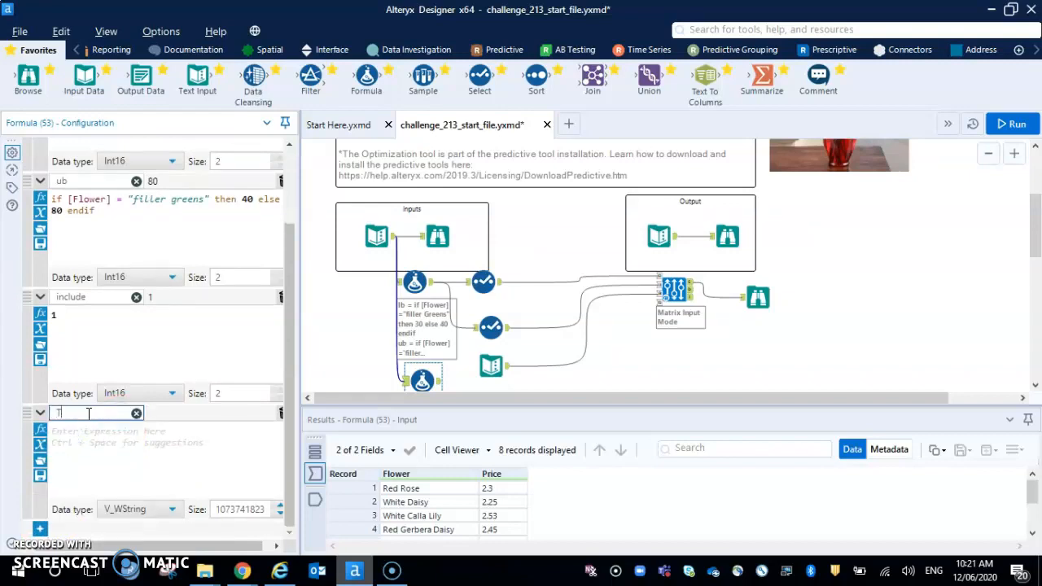
left_click(90, 426)
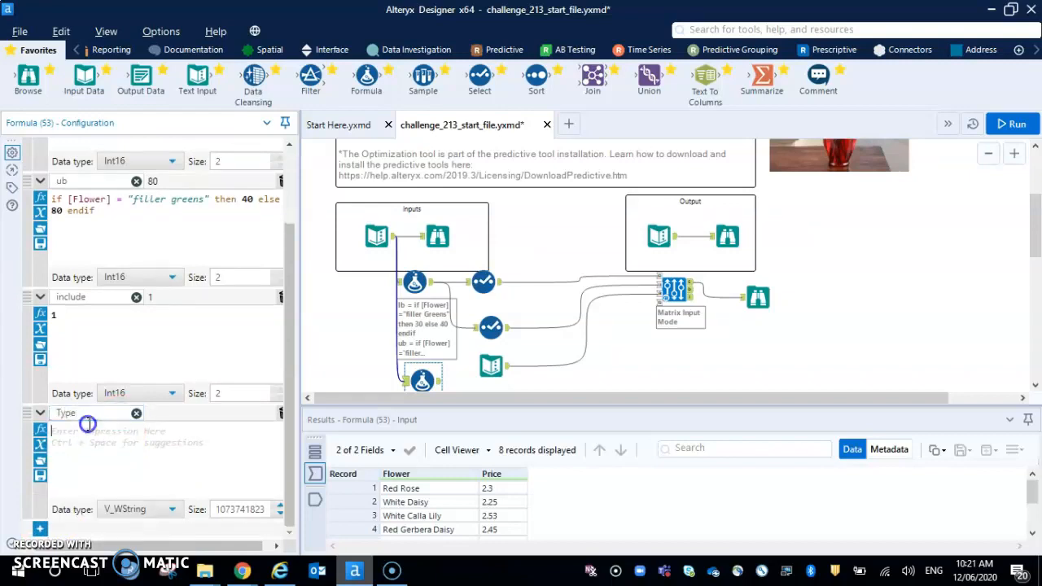
type("\"I")
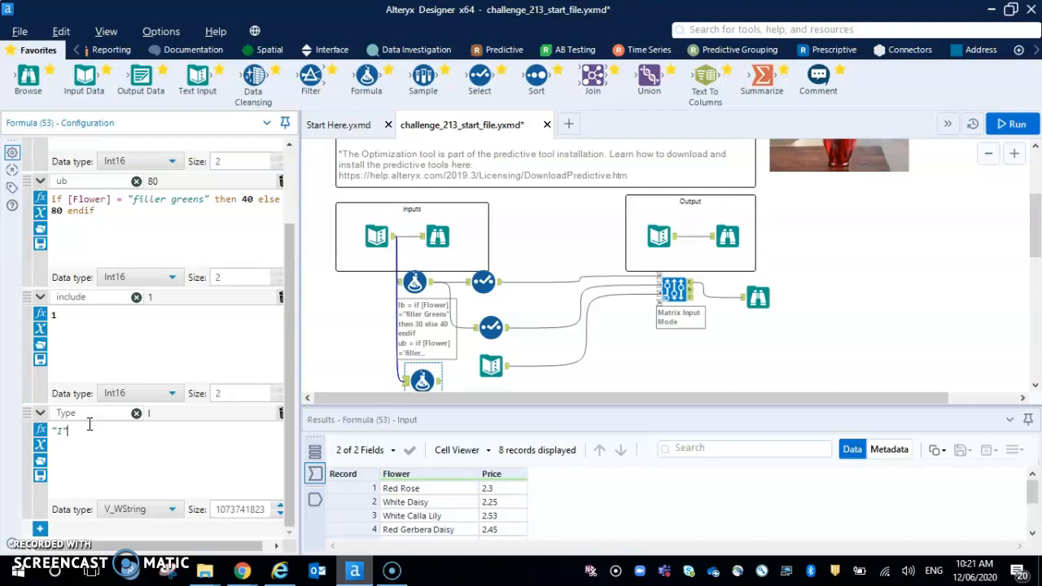
Run the workflow and examine the ib, ub, include and Type values in the new Formula tool's output.
left_click(1011, 124)
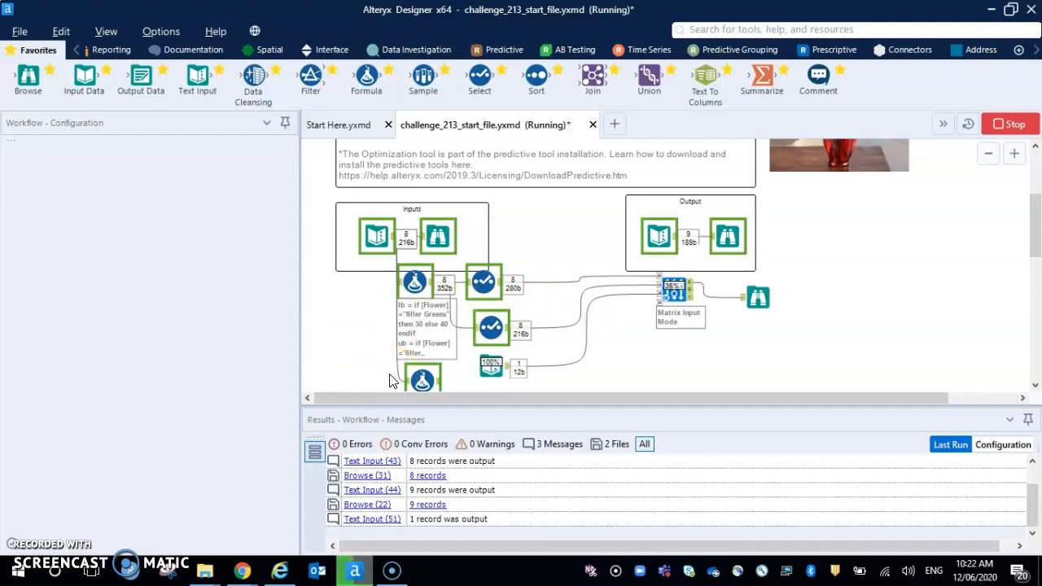
left_click(422, 380)
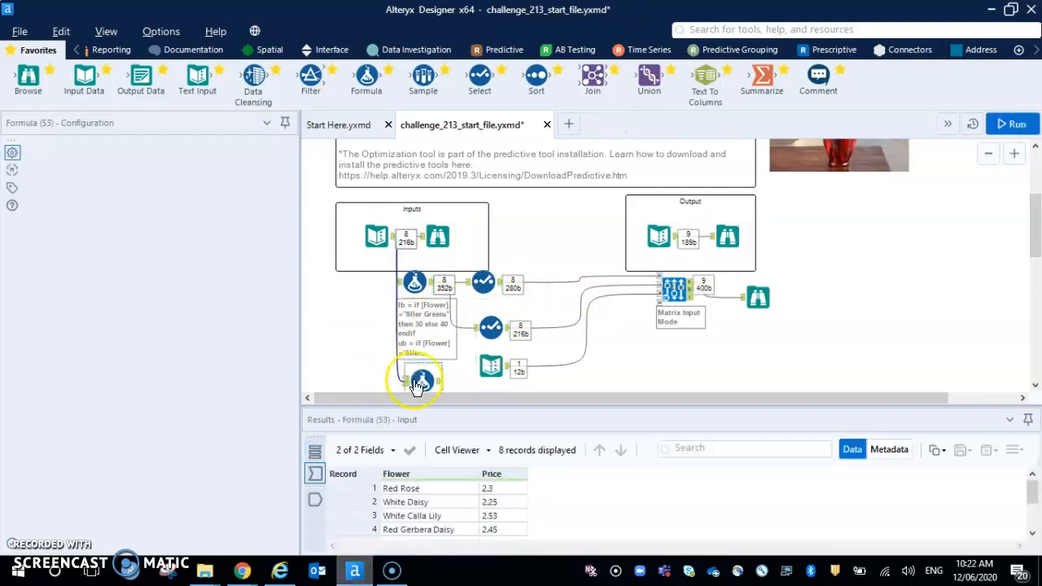
left_click(315, 498)
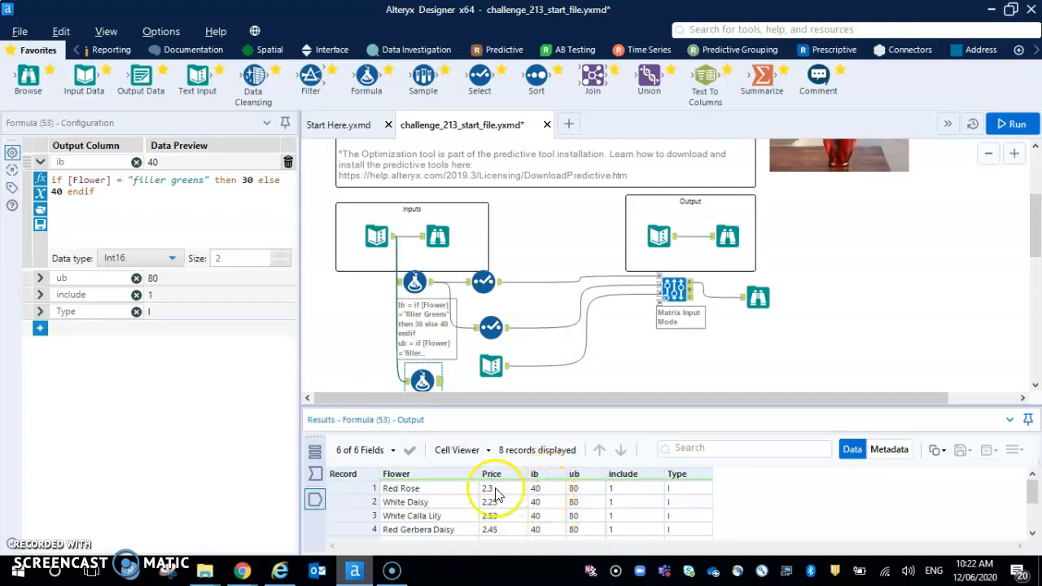
scroll(558, 496, "down", 2)
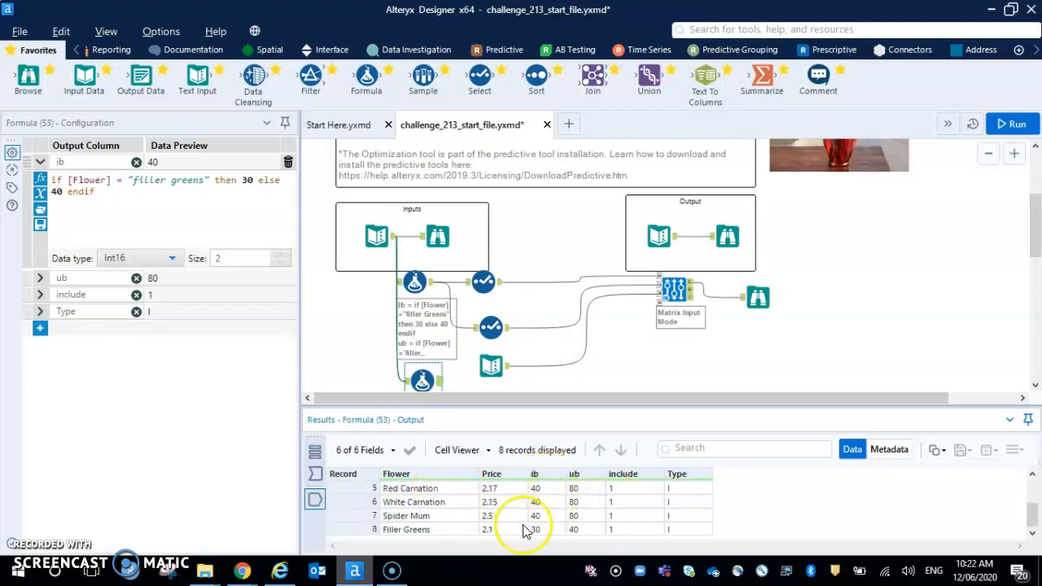
scroll(541, 529, "up", 2)
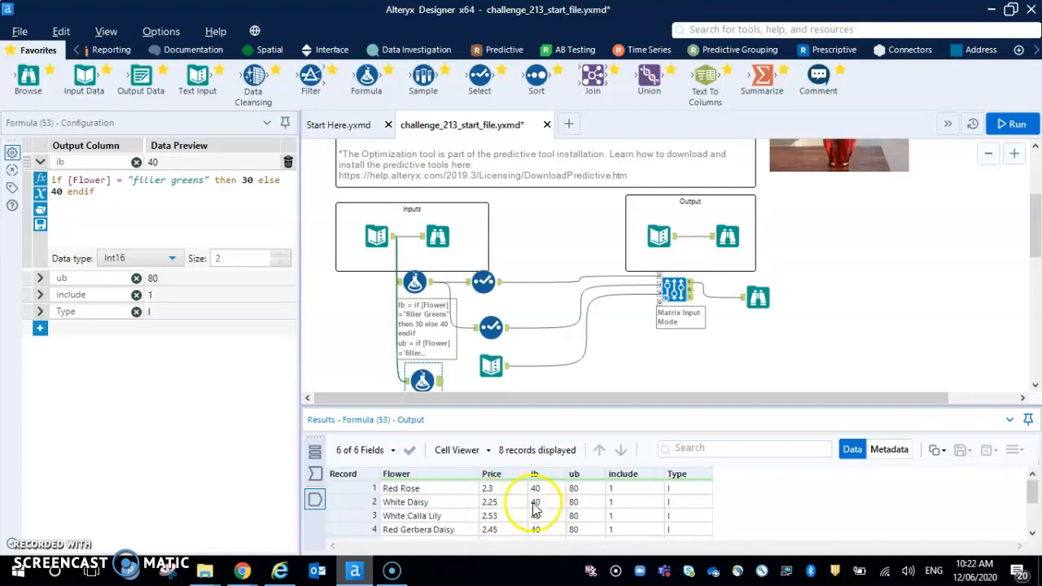
scroll(623, 506, "down", 2)
scroll(625, 510, "up", 2)
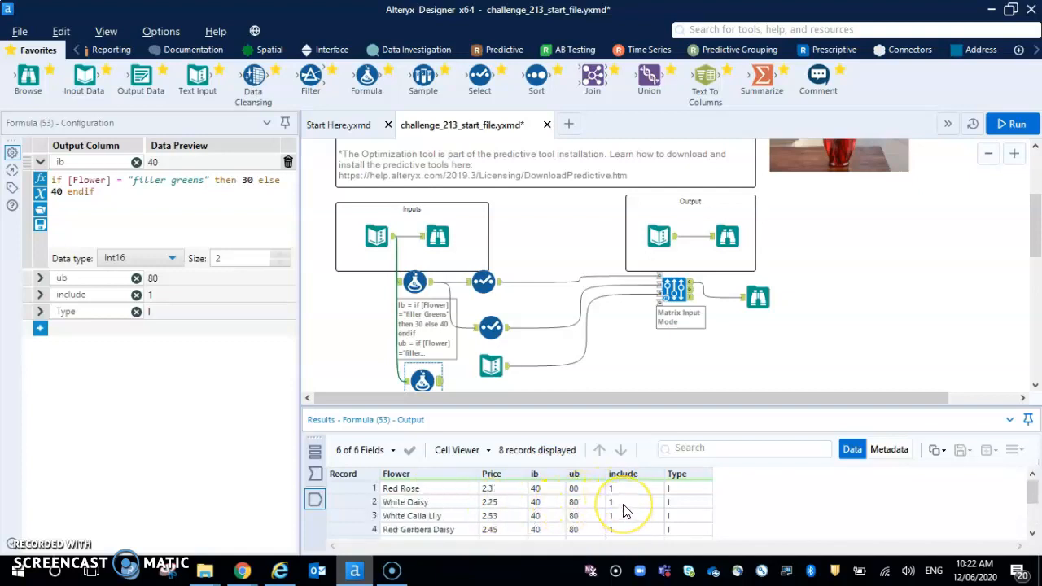
Add a Select tool after the new Formula tool and exclude the Price field.
left_click(487, 286)
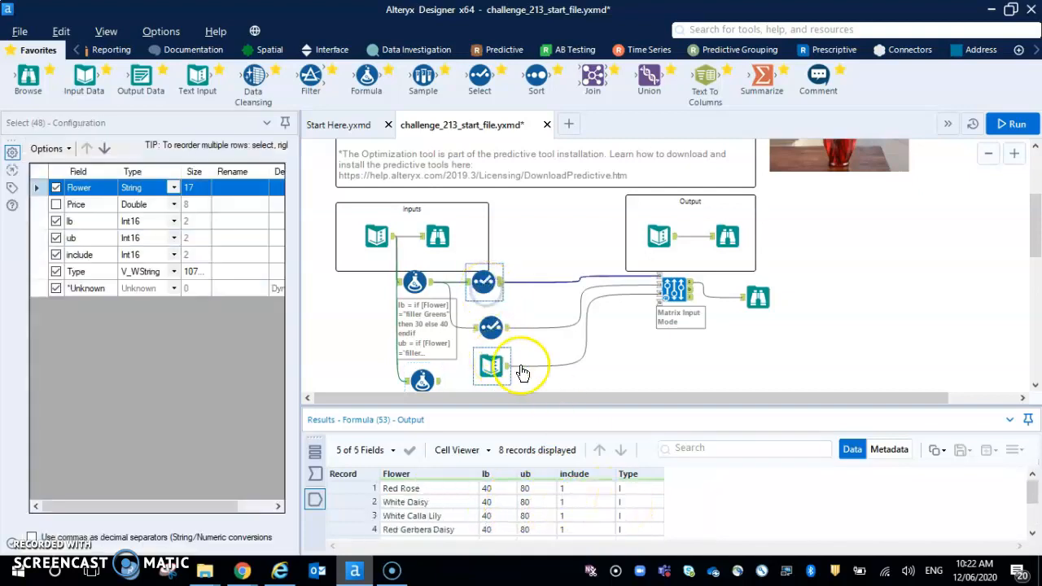
scroll(594, 349, "down", 1)
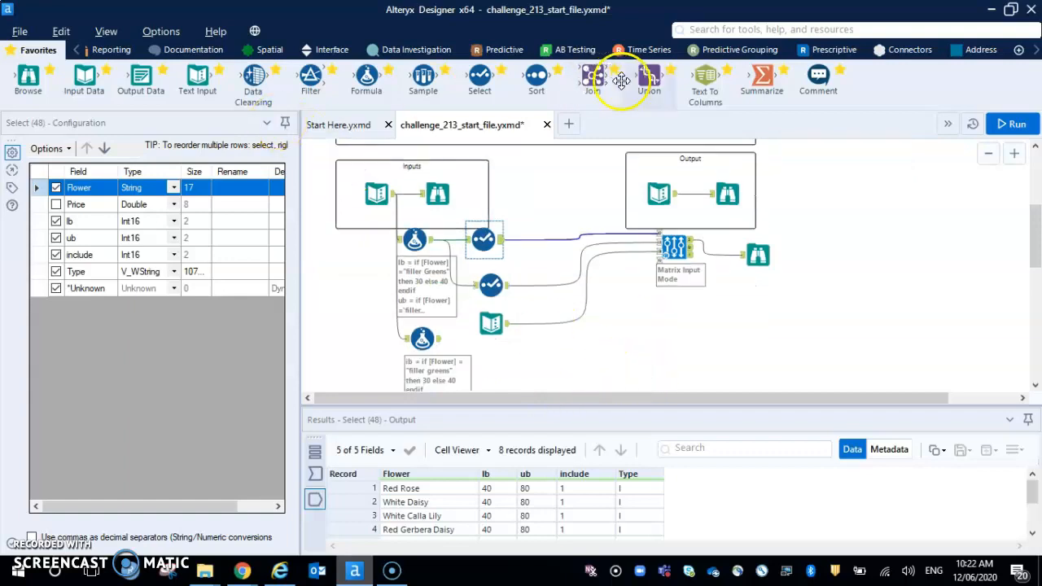
left_click_drag(480, 77, 492, 346)
left_click(488, 337)
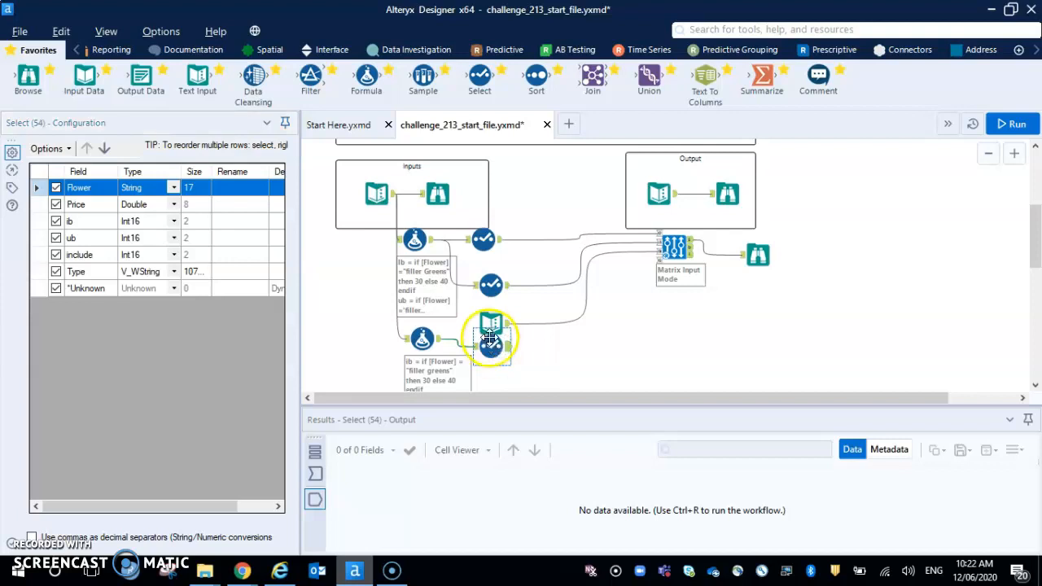
left_click(56, 205)
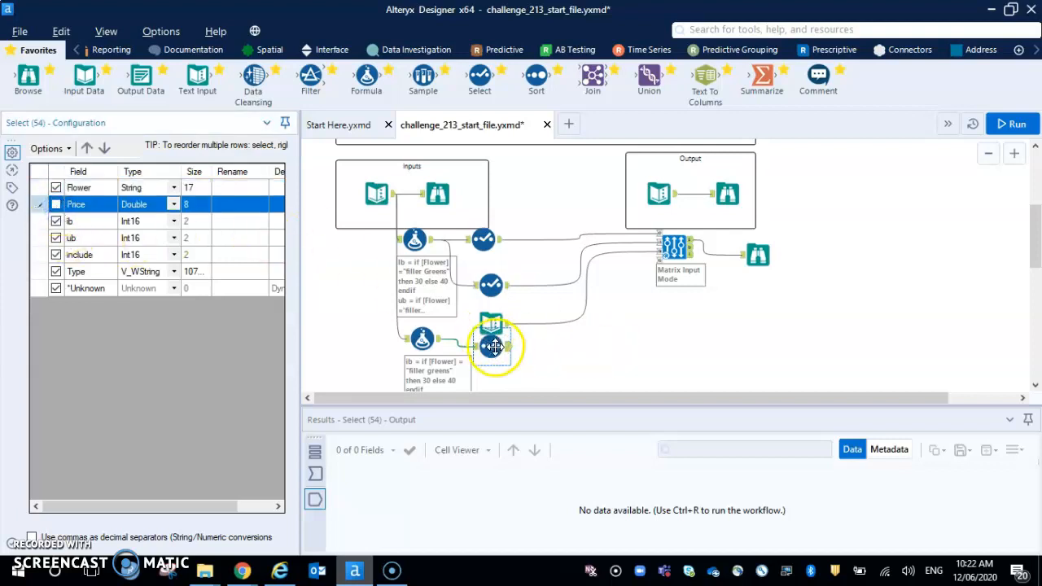
Move the new Select and Formula tools slightly lower, clear of the Text Input above them.
left_click_drag(495, 346, 503, 362)
left_click(422, 342)
left_click_drag(422, 341, 422, 356)
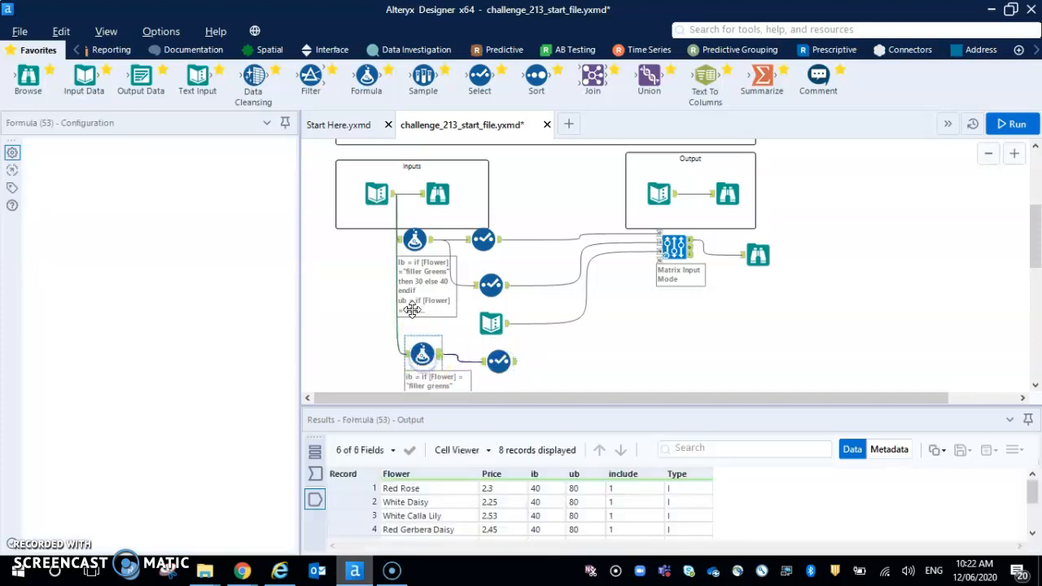
Place a second Optimization tool below the existing one and connect the new Select tool to its O input.
left_click(832, 51)
left_click_drag(28, 77, 676, 364)
left_click_drag(513, 361, 657, 349)
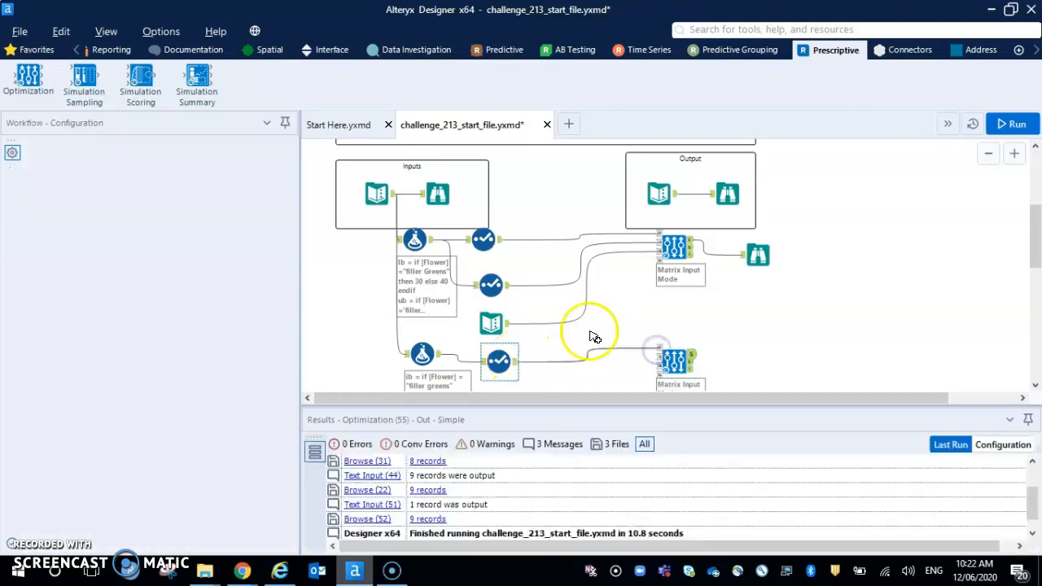
scroll(329, 337, "down", 1)
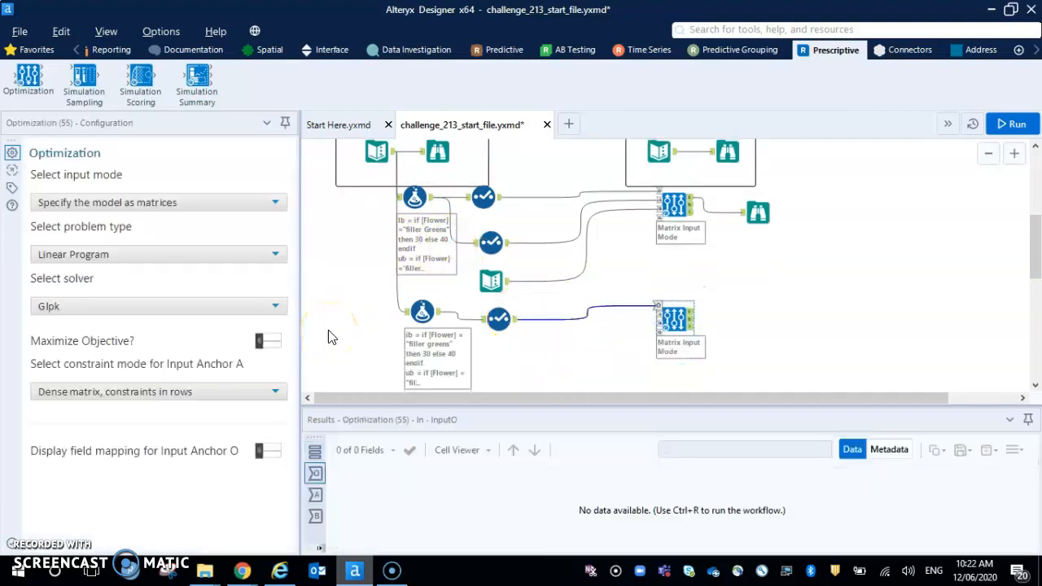
Add another Select tool to the new Formula output, exclude ib, ub, include and Type, and connect it to the new Optimization tool's A input.
left_click(37, 49)
left_click_drag(480, 78, 498, 356)
left_click(55, 221)
left_click(55, 238)
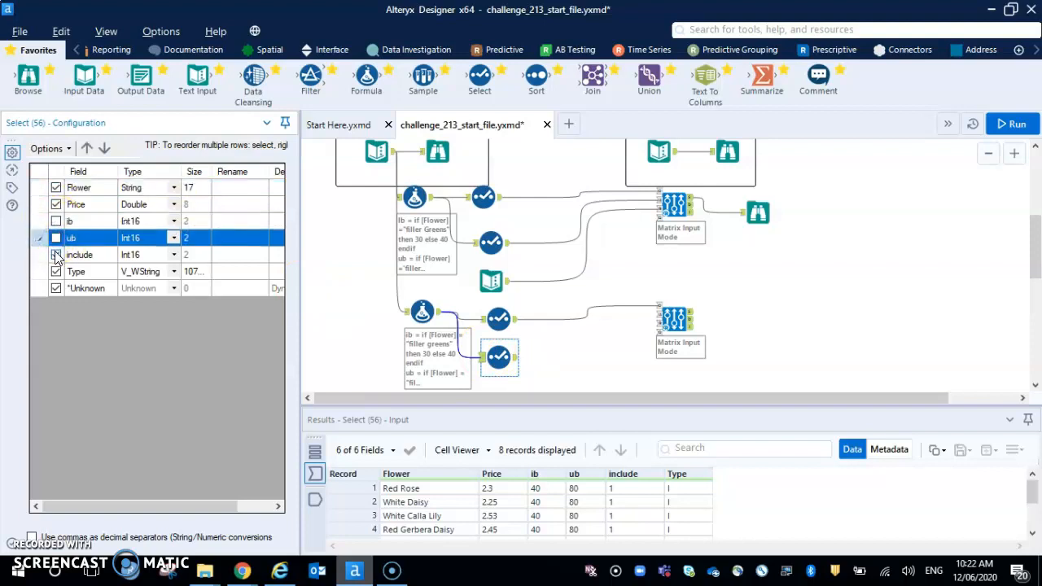
left_click(56, 254)
left_click(55, 271)
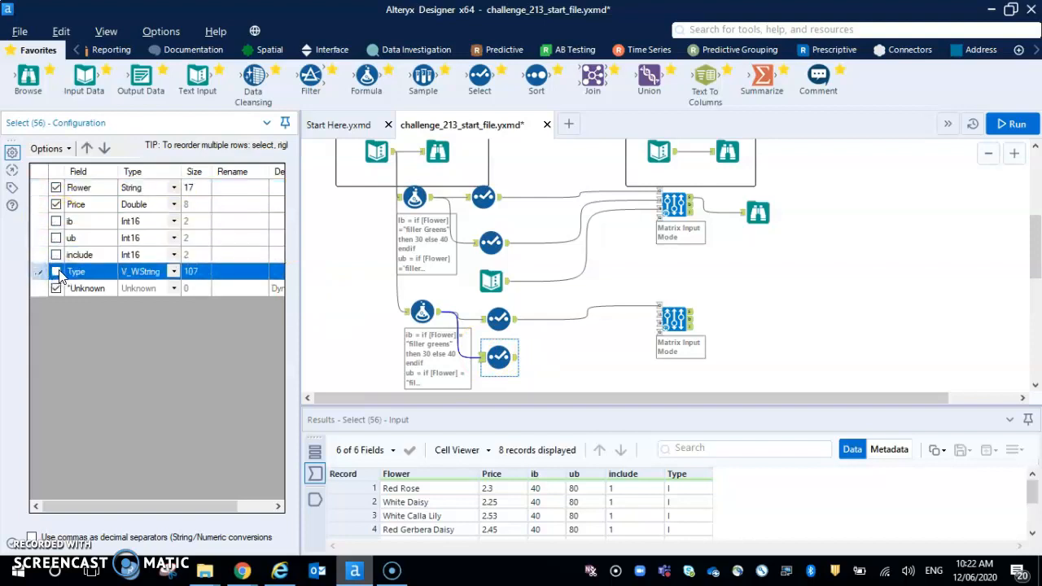
left_click_drag(516, 356, 661, 324)
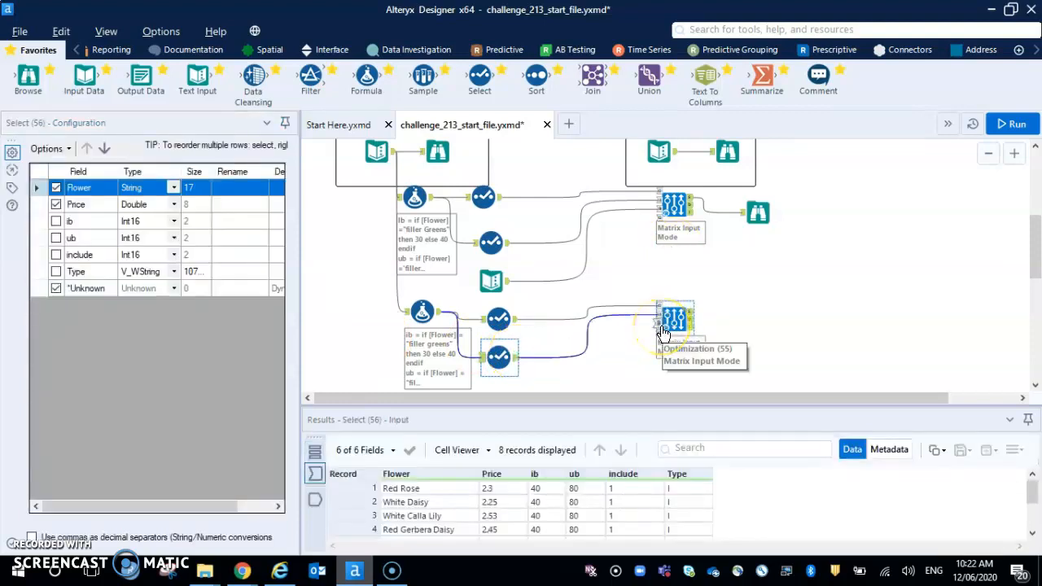
left_click(666, 331)
Add a Text Input tool below the new Formula tool with the column headers Constraint, Dir and Rhs.
left_click(491, 283)
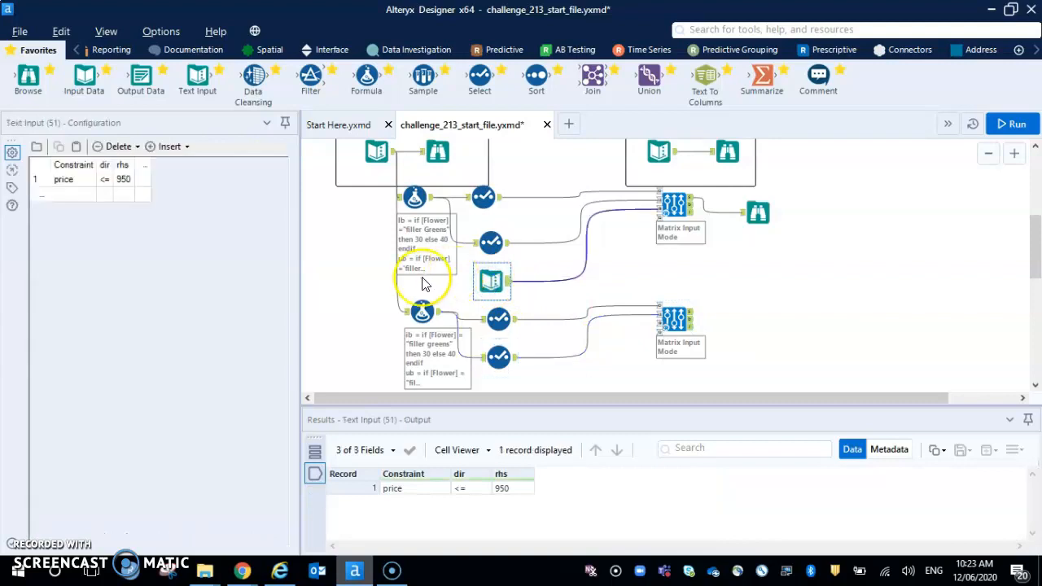
scroll(421, 284, "down", 1)
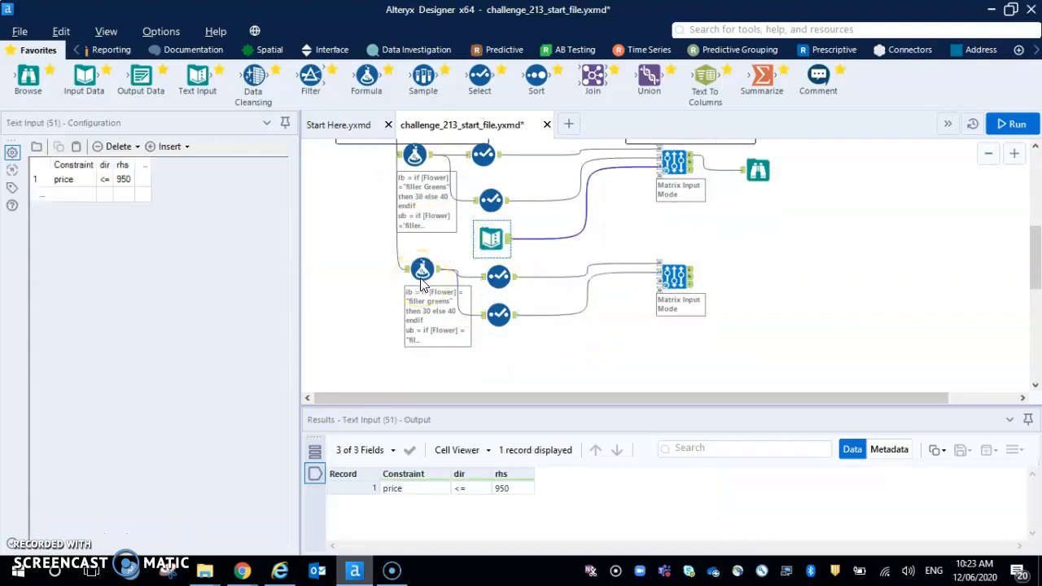
left_click_drag(197, 78, 432, 368)
left_click(59, 166)
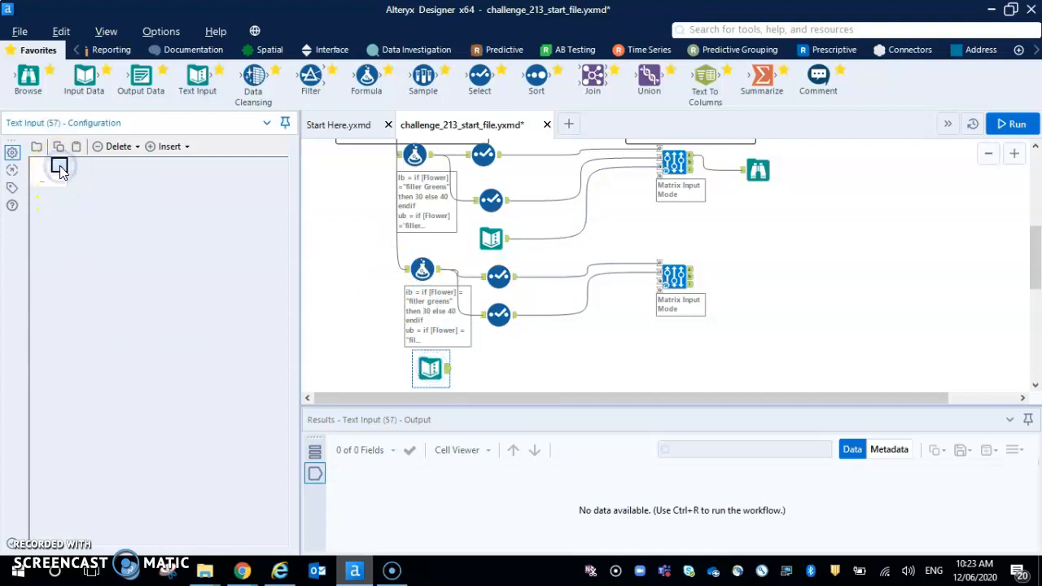
type("Constraint")
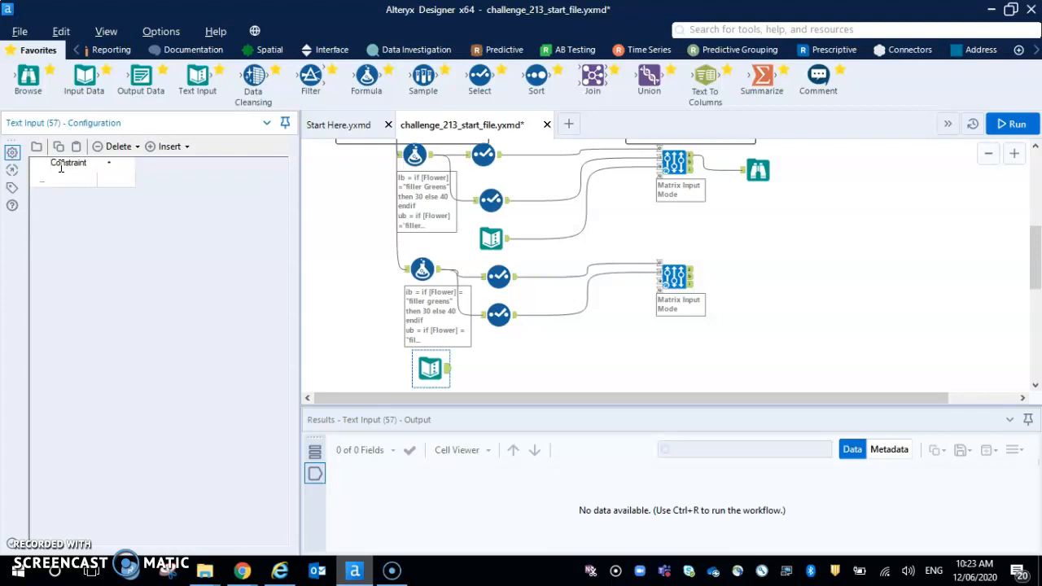
left_click(109, 165)
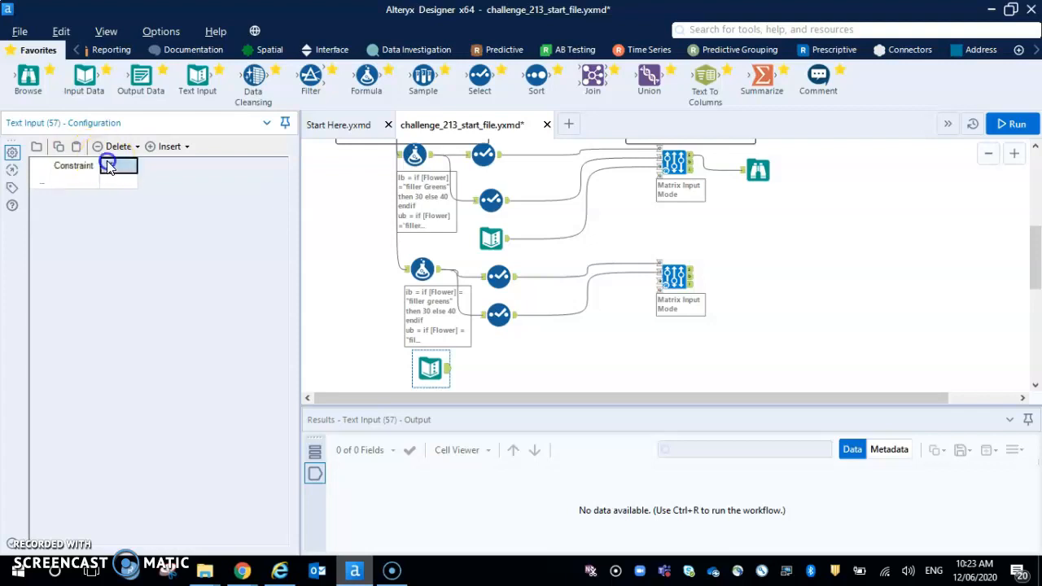
type("lb")
key("Tab")
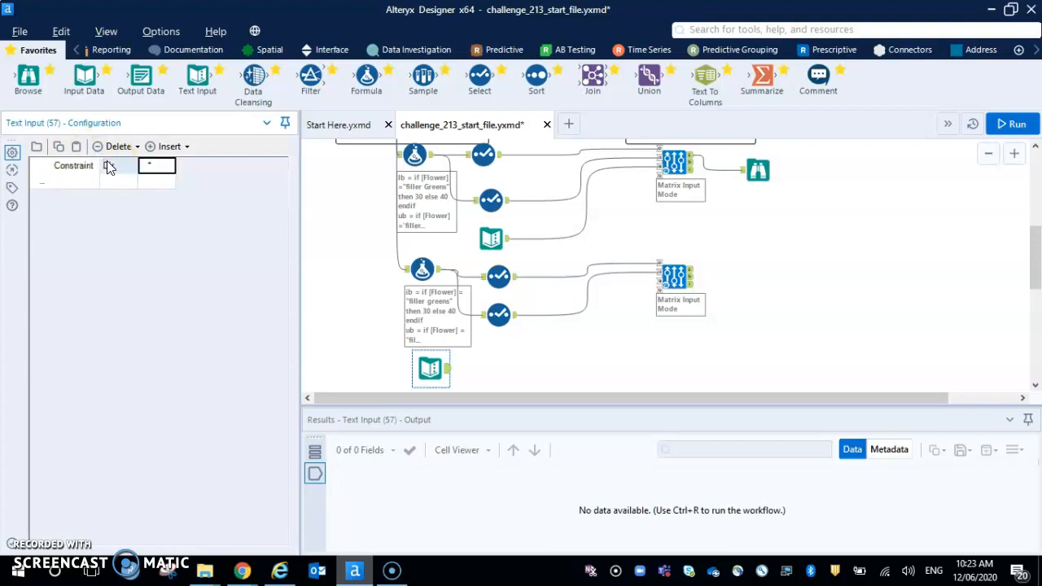
type("Rhs")
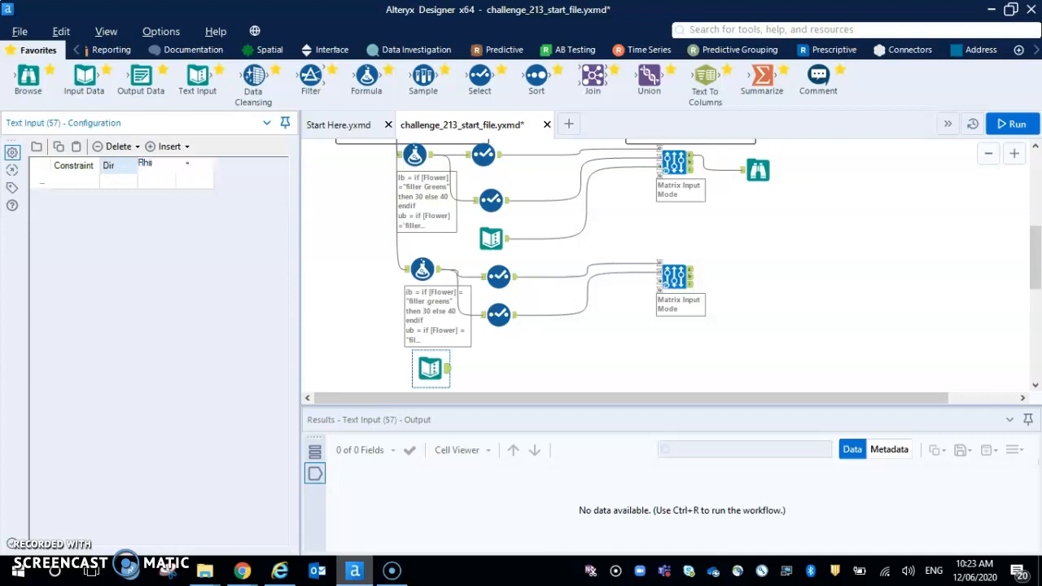
Enter the constraint row price, <=, 950 and connect the Text Input to the new Optimization tool's B input.
left_click(65, 183)
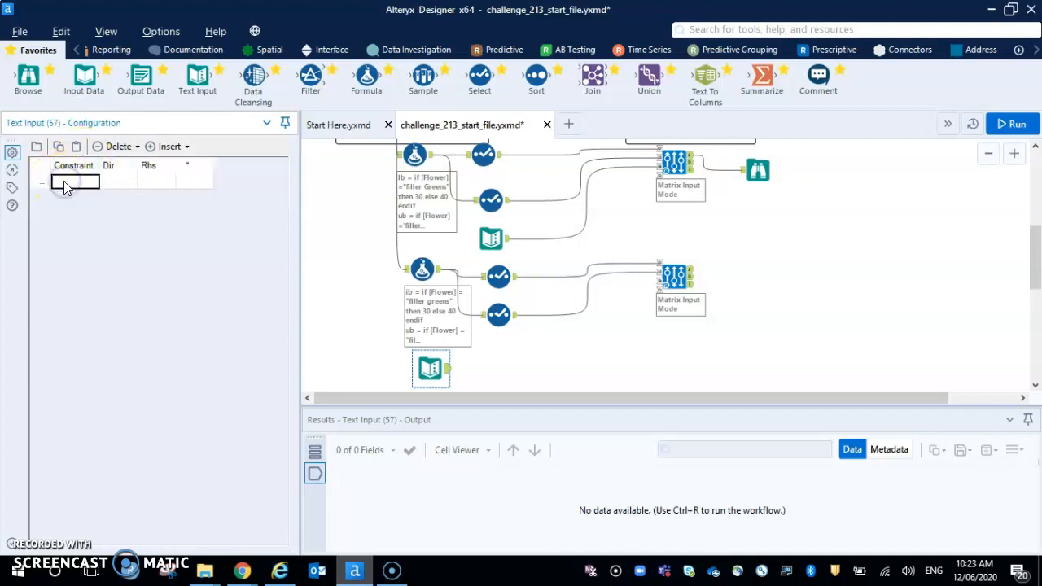
type("Pri")
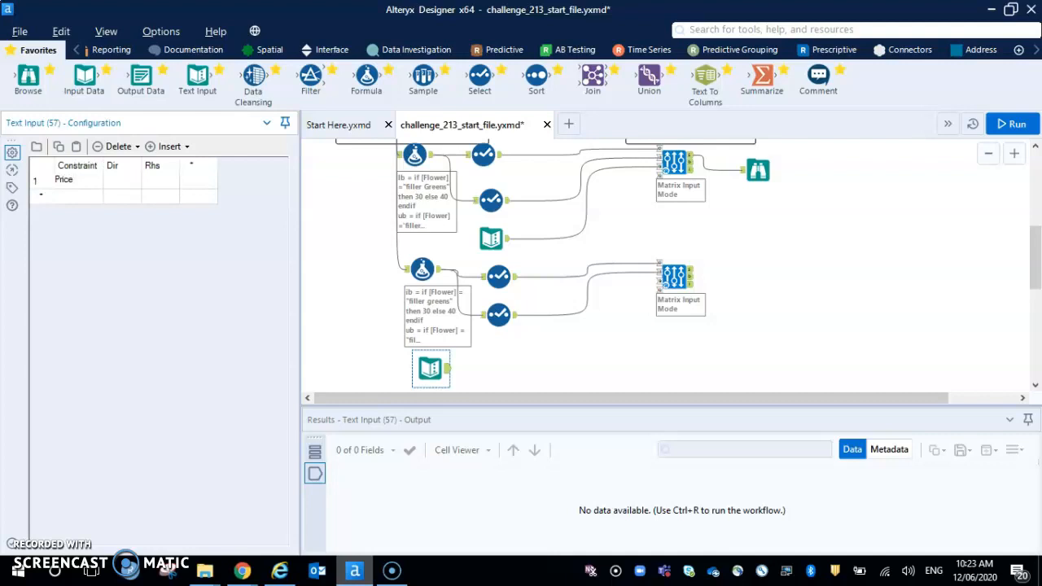
type("ce")
left_click(121, 180)
left_click(119, 179)
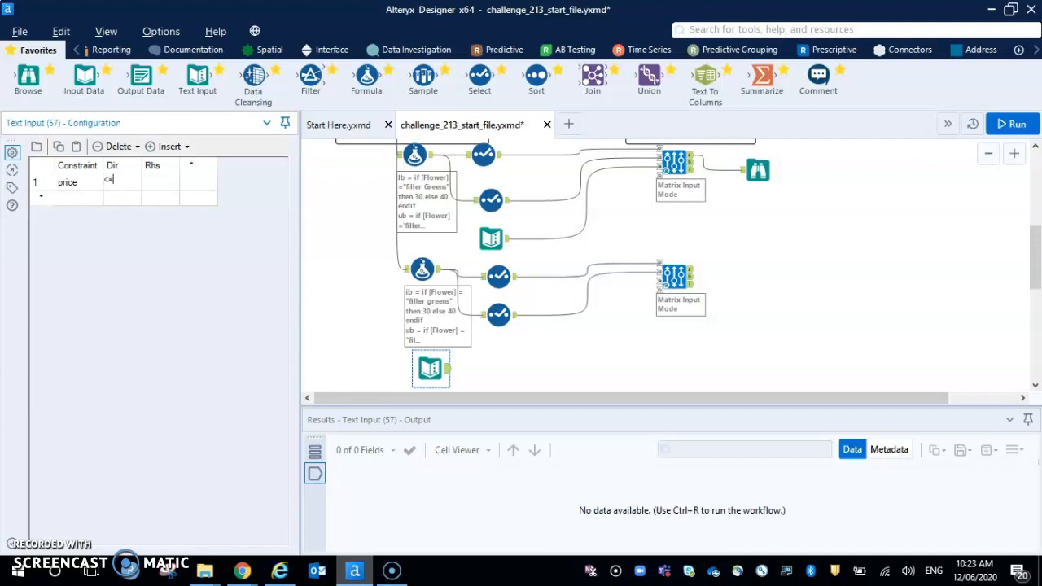
left_click(158, 182)
left_click(450, 373)
left_click_drag(450, 375, 664, 285)
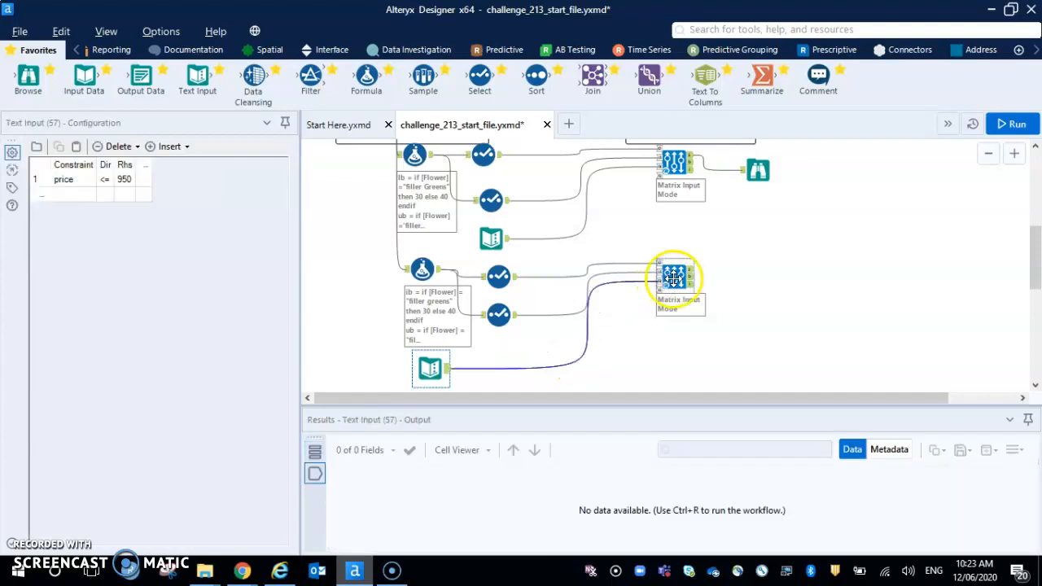
In the new Optimization tool, enable Maximize Objective and set the Input Anchor A constraint mode to "Dense matrix, variables in rows".
left_click(673, 279)
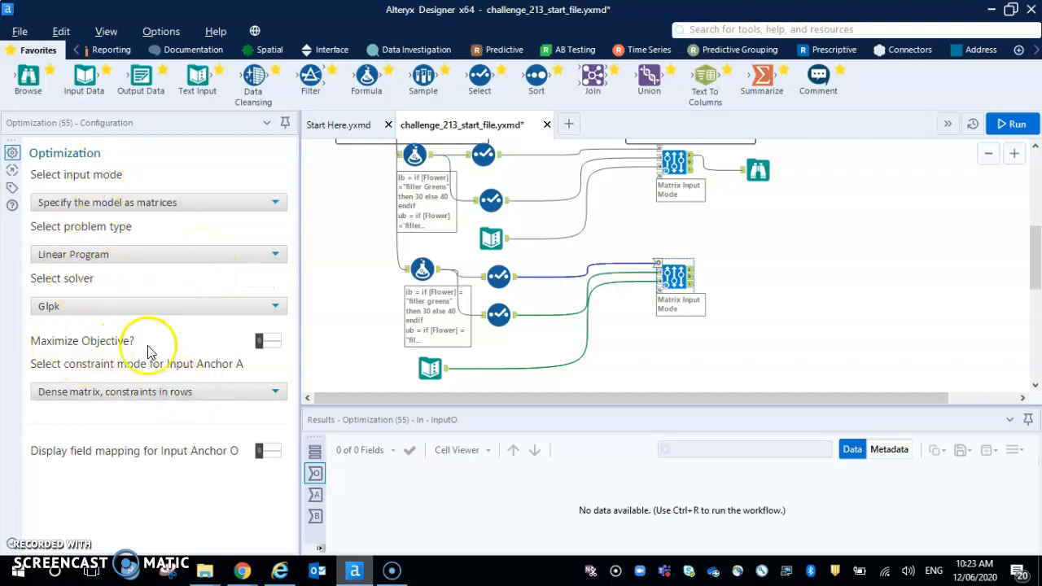
left_click(267, 340)
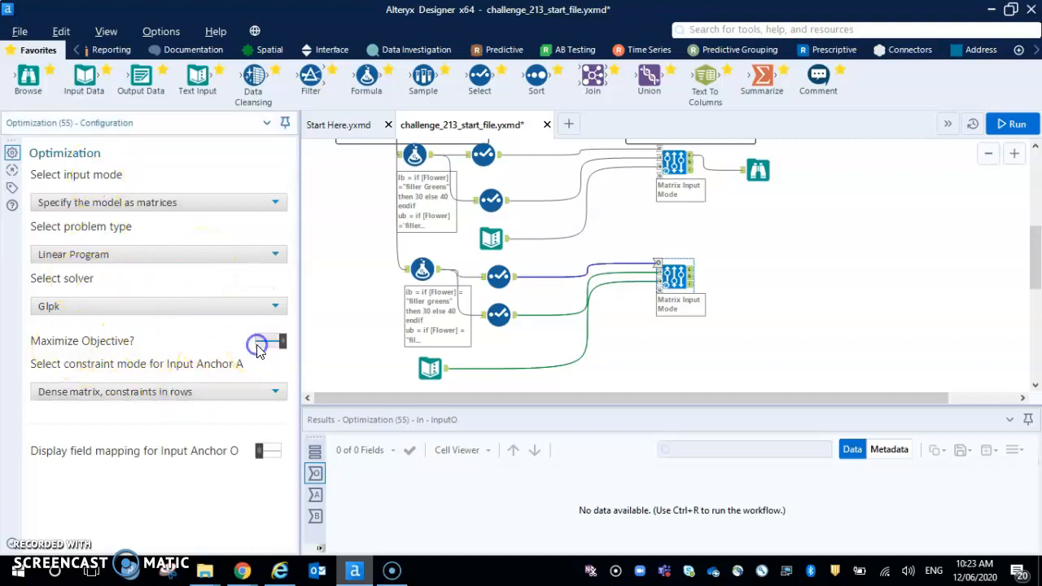
left_click(188, 395)
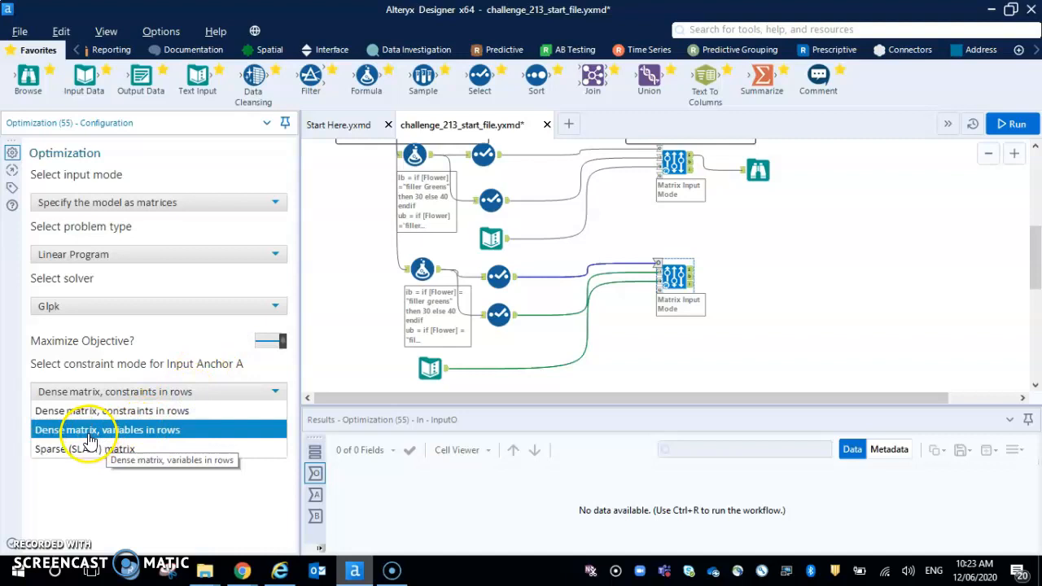
left_click(165, 429)
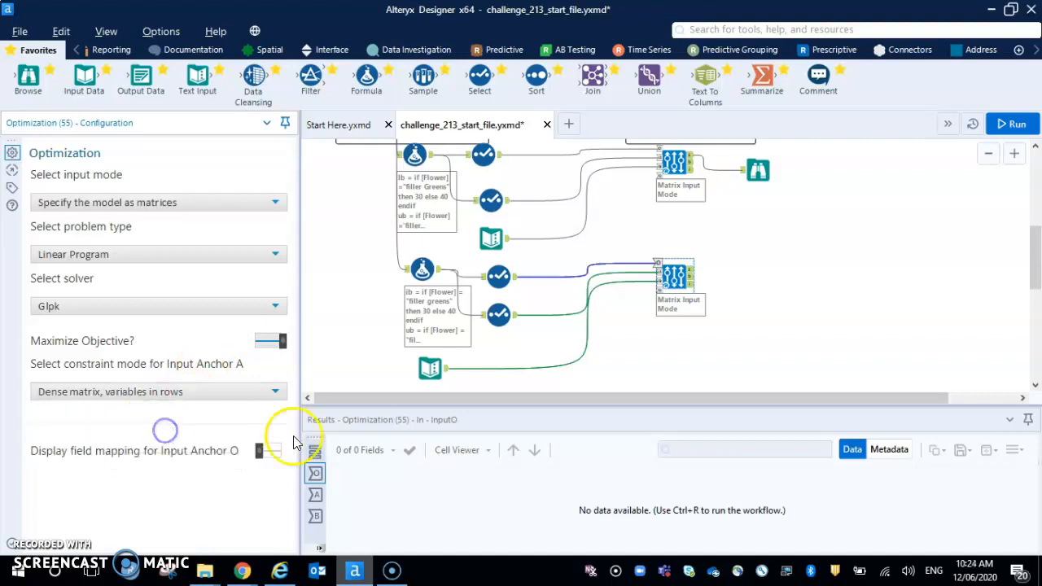
Show the Input Anchor O field mapping in the new Optimization tool and map the variable column to Flower and the coefficient column to include.
left_click(422, 268)
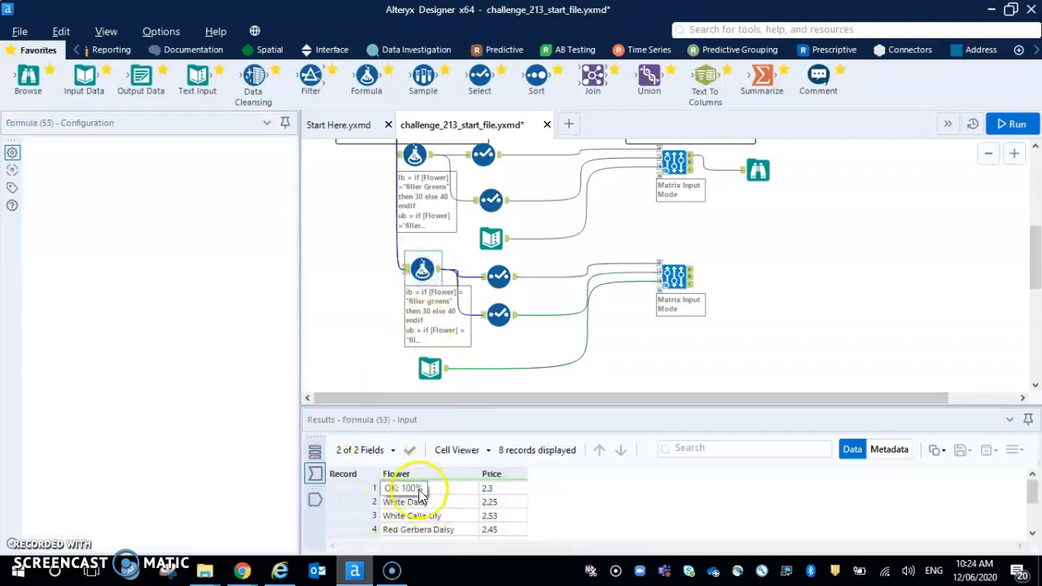
left_click(669, 275)
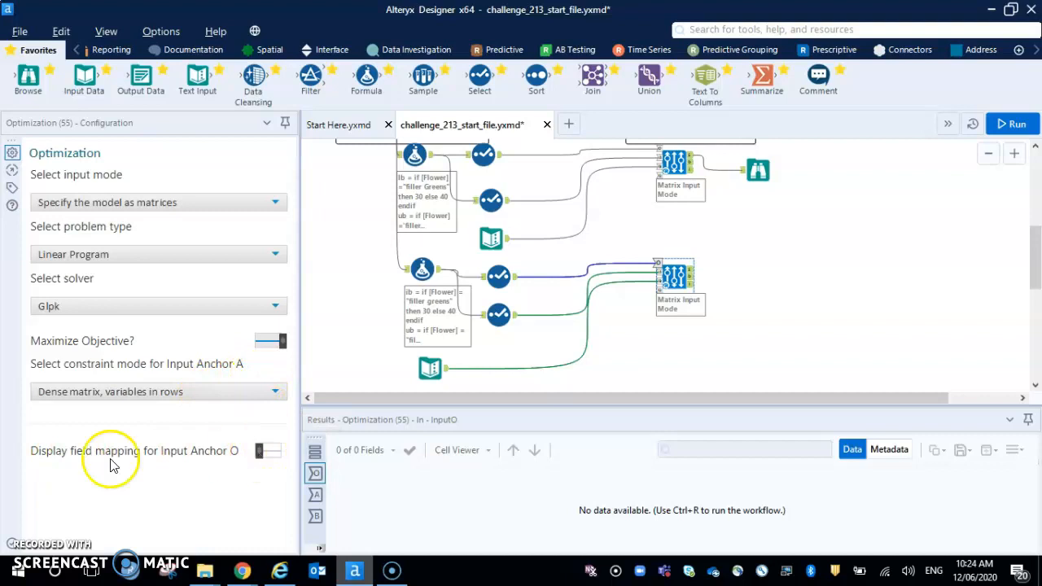
left_click(261, 453)
left_click_drag(286, 421, 294, 522)
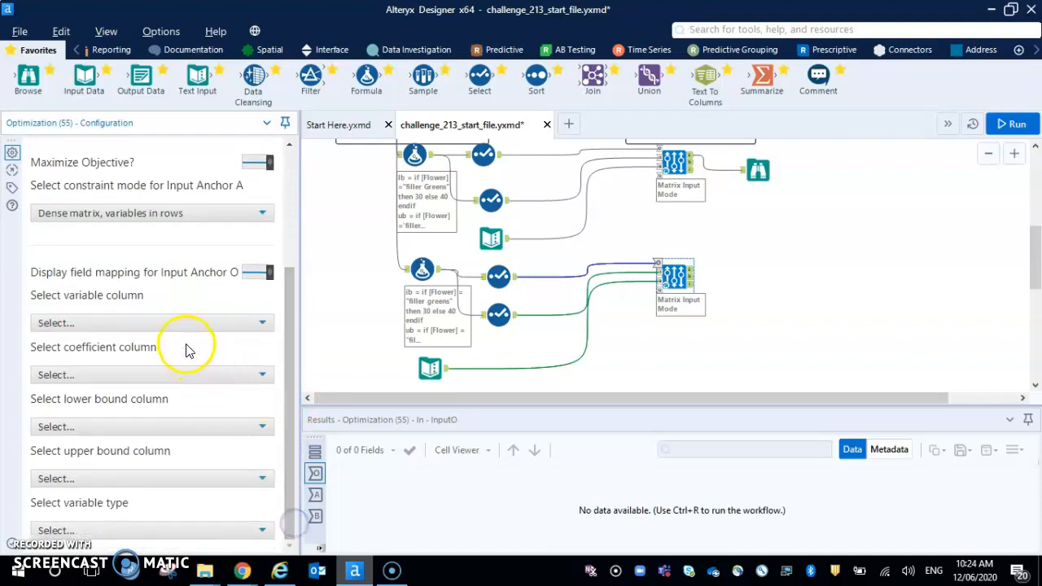
left_click(171, 325)
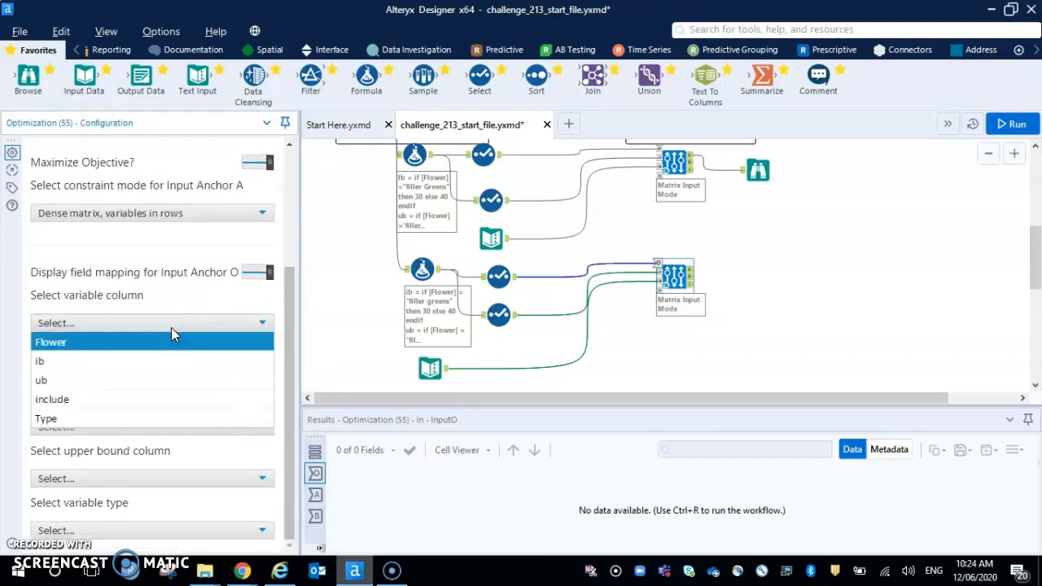
left_click(171, 341)
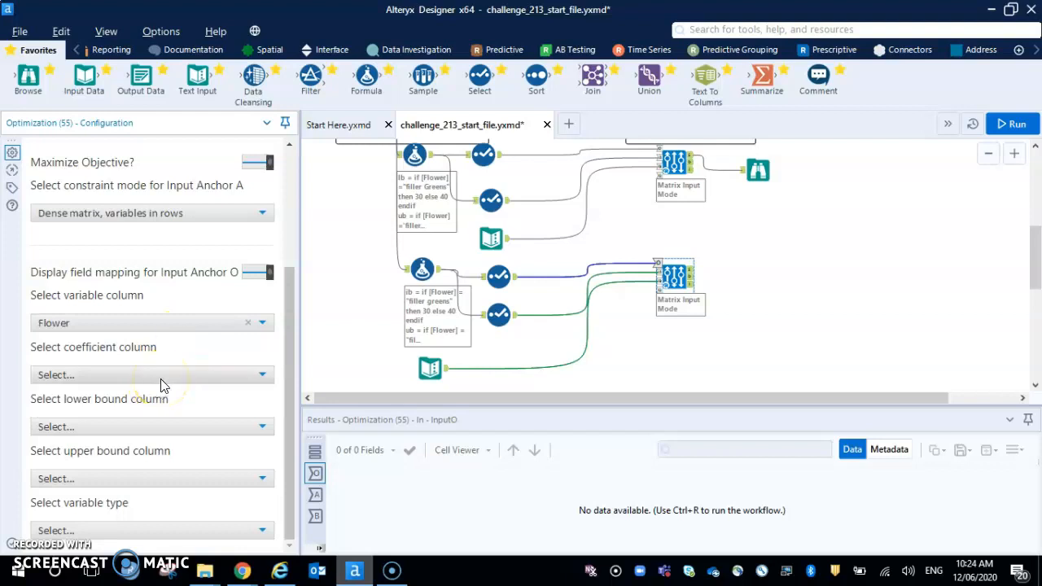
left_click(160, 381)
left_click(146, 460)
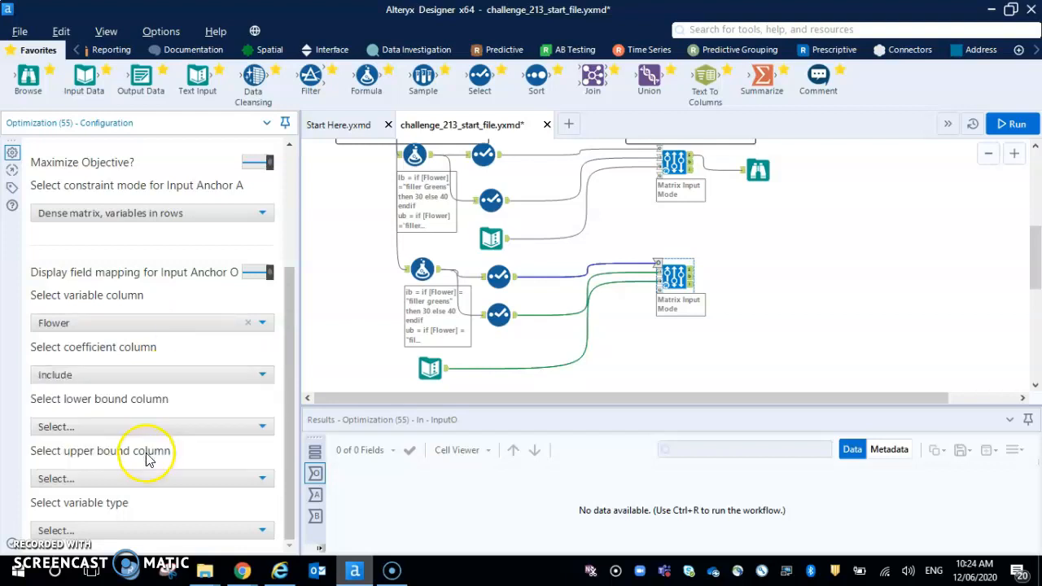
Map the lower bound column to ib, the upper bound column to ub and the variable type to Type.
left_click(167, 431)
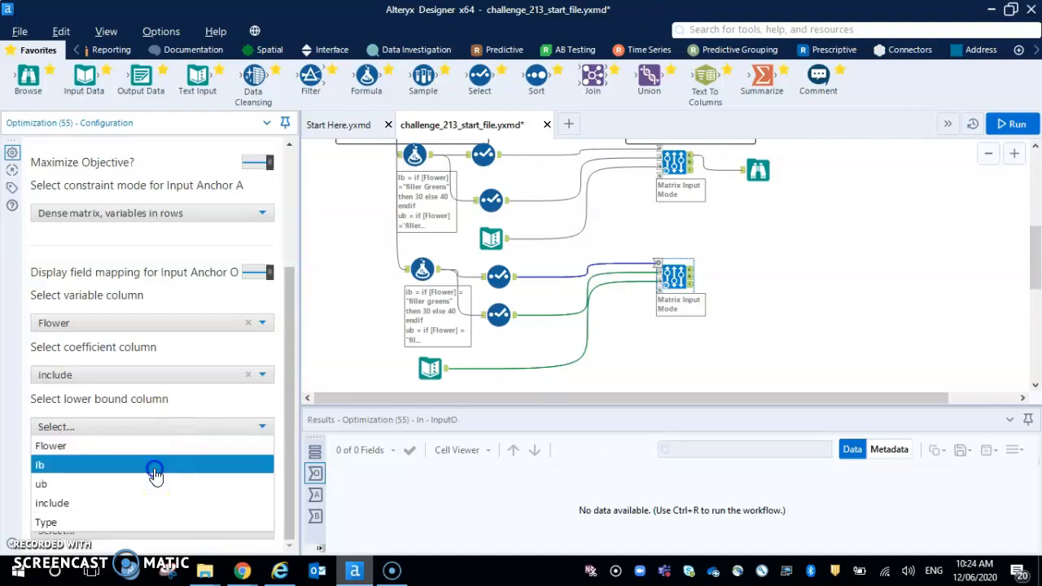
left_click(155, 468)
left_click(158, 480)
left_click(130, 421)
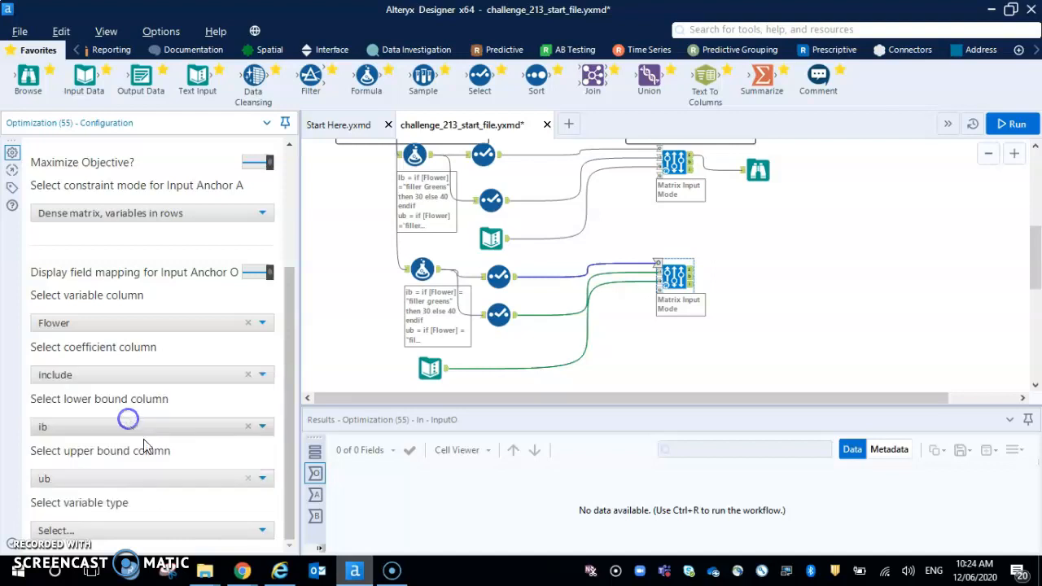
left_click(177, 532)
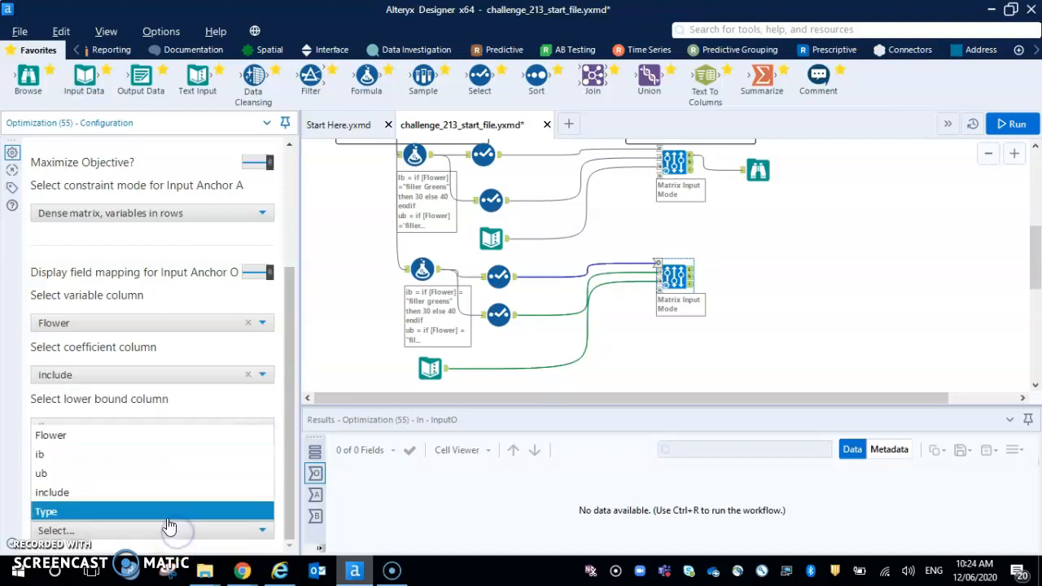
left_click(163, 510)
Attach a Browse tool to the new Optimization tool's upper output and run the workflow.
left_click(786, 319)
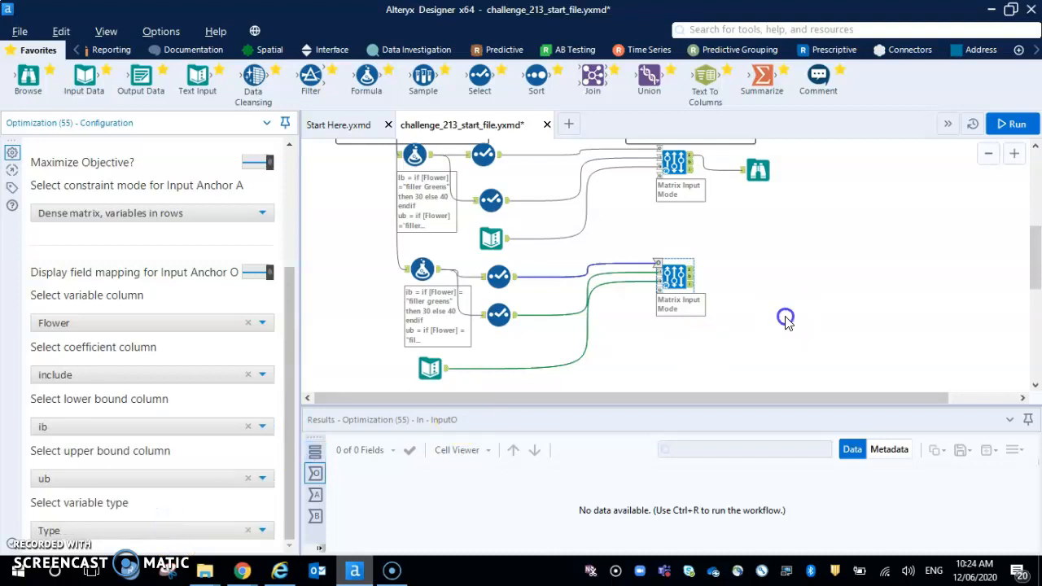
left_click_drag(28, 76, 770, 268)
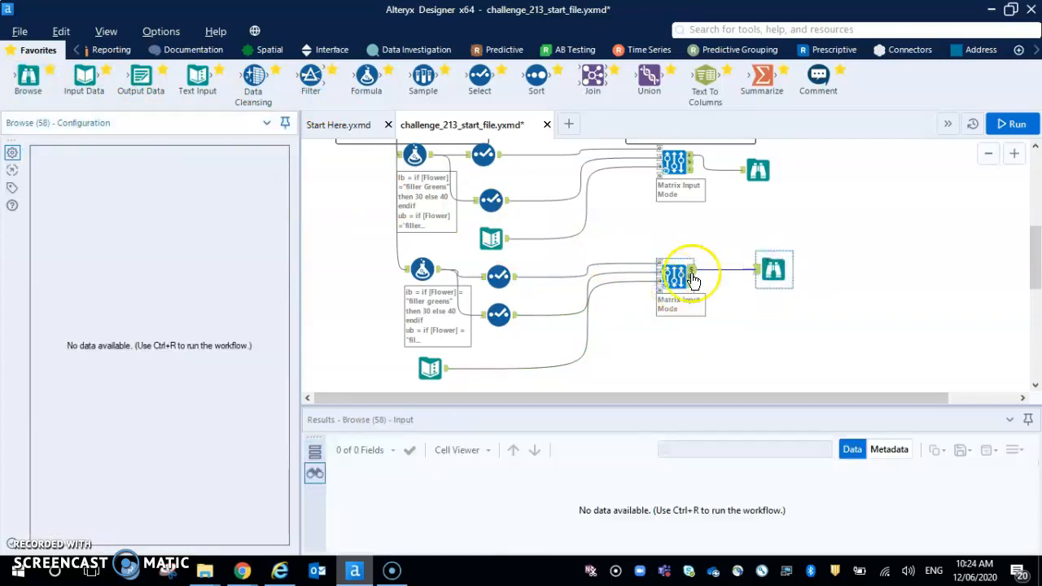
left_click(1011, 124)
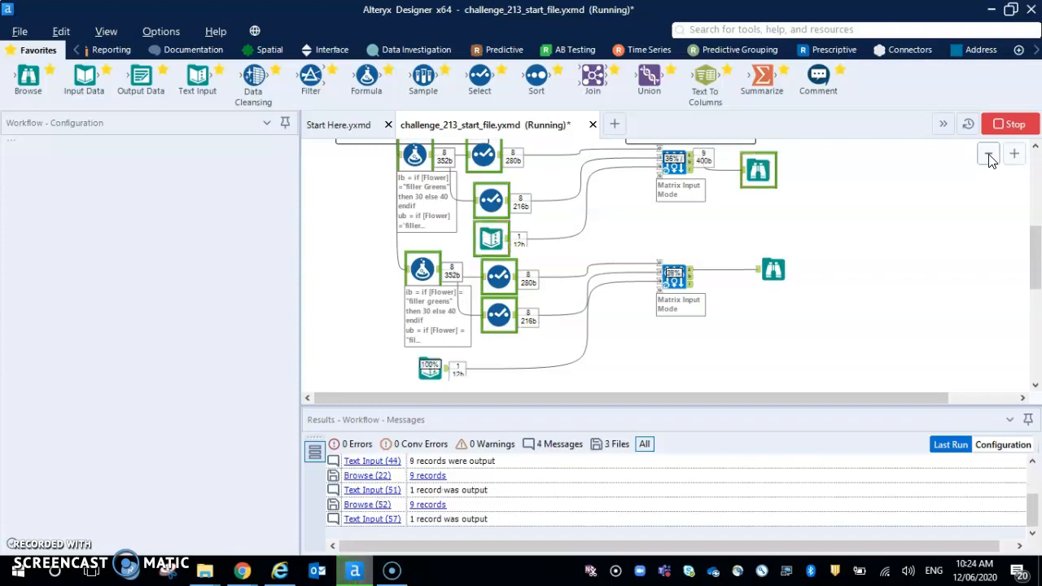
left_click(958, 221)
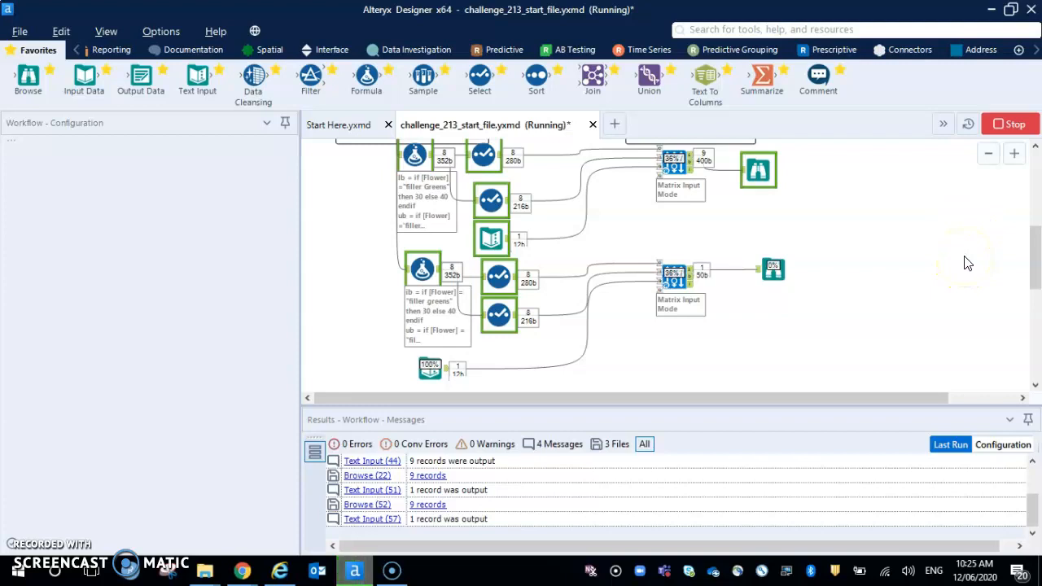
Compare the records in the Output container's Browse tool with those in the new Optimization tool's Browse.
scroll(951, 295, "up", 2)
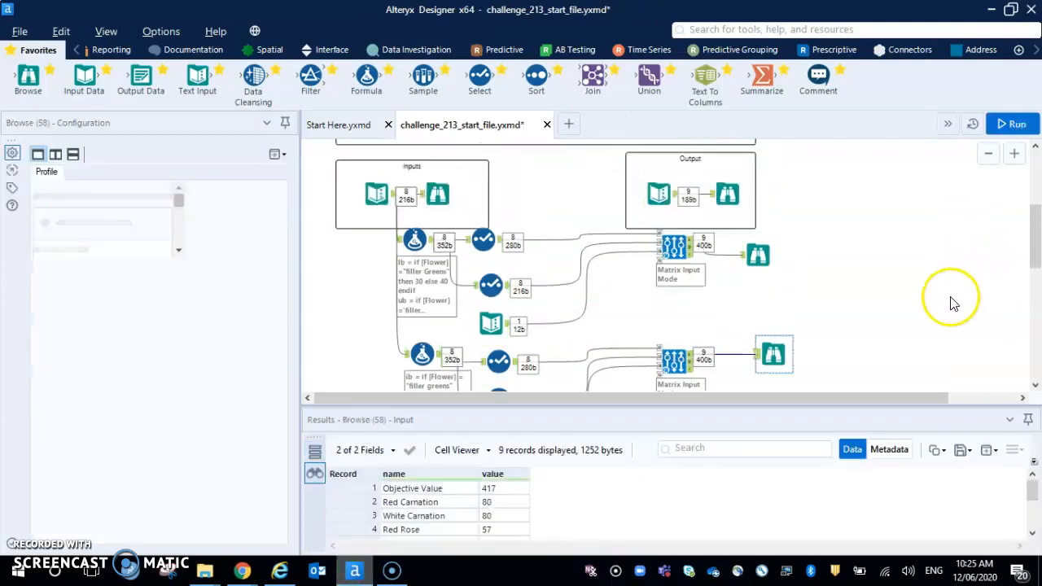
left_click(727, 193)
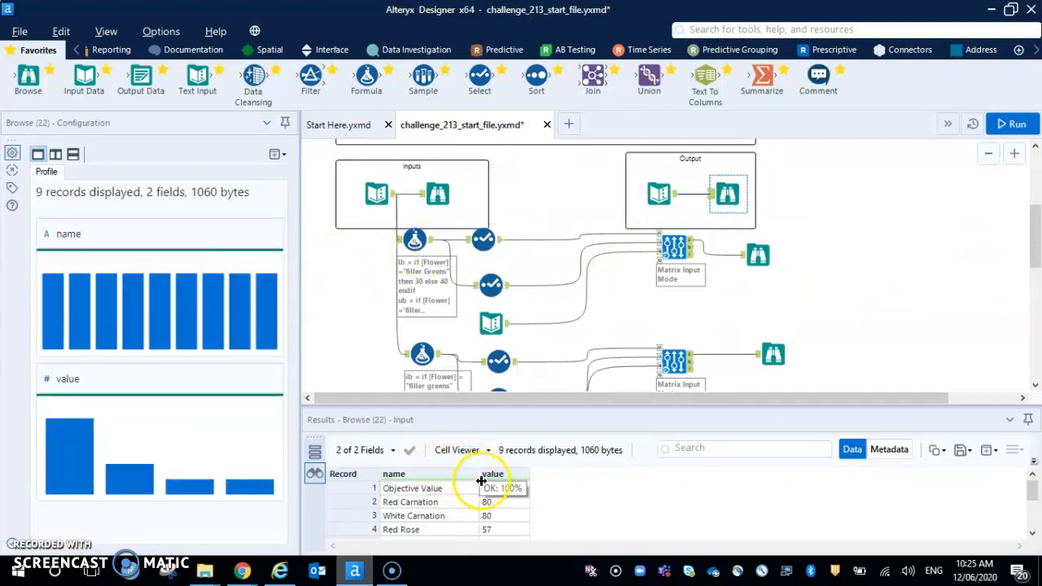
scroll(895, 337, "down", 1)
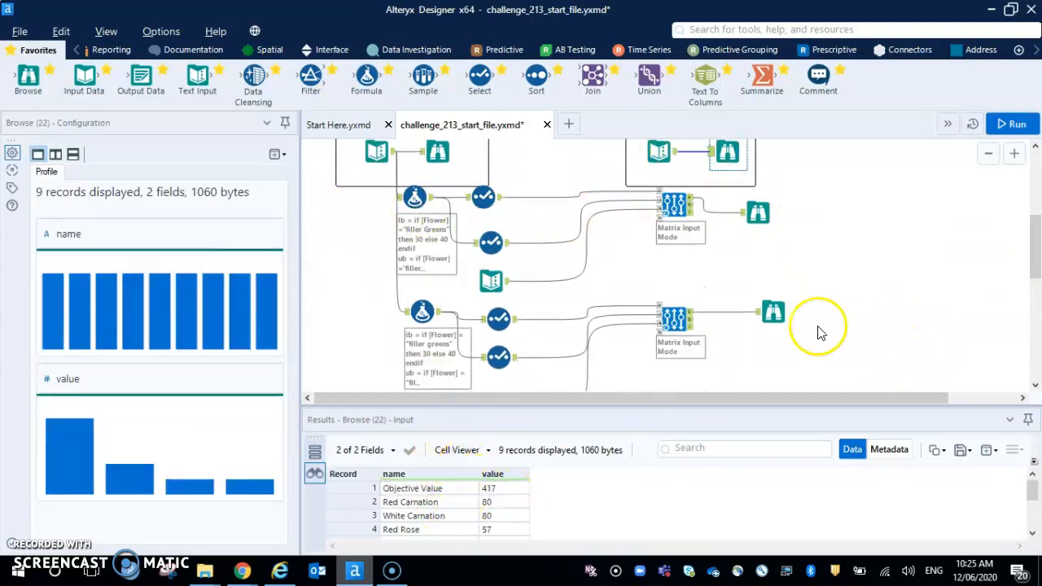
left_click(775, 311)
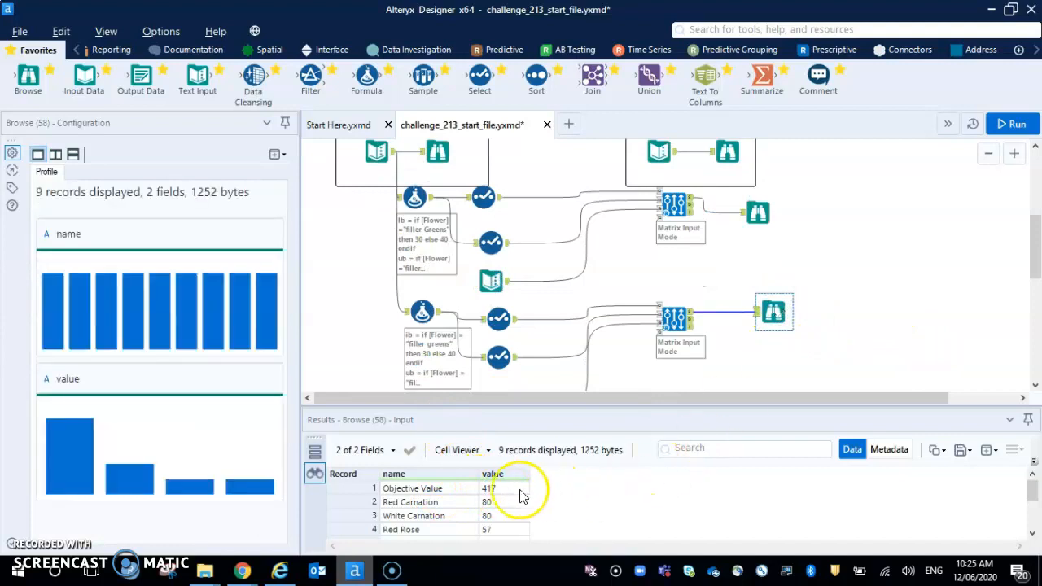
scroll(513, 498, "down", 2)
scroll(513, 498, "up", 2)
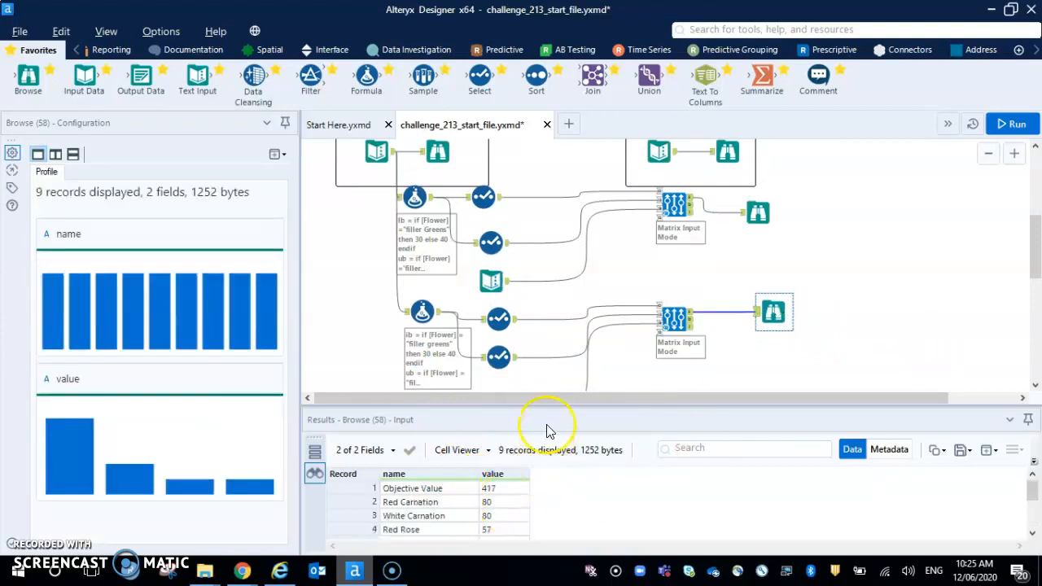
Enlarge the results area and check the full list of flower quantities against the expected output.
left_click_drag(546, 407, 555, 330)
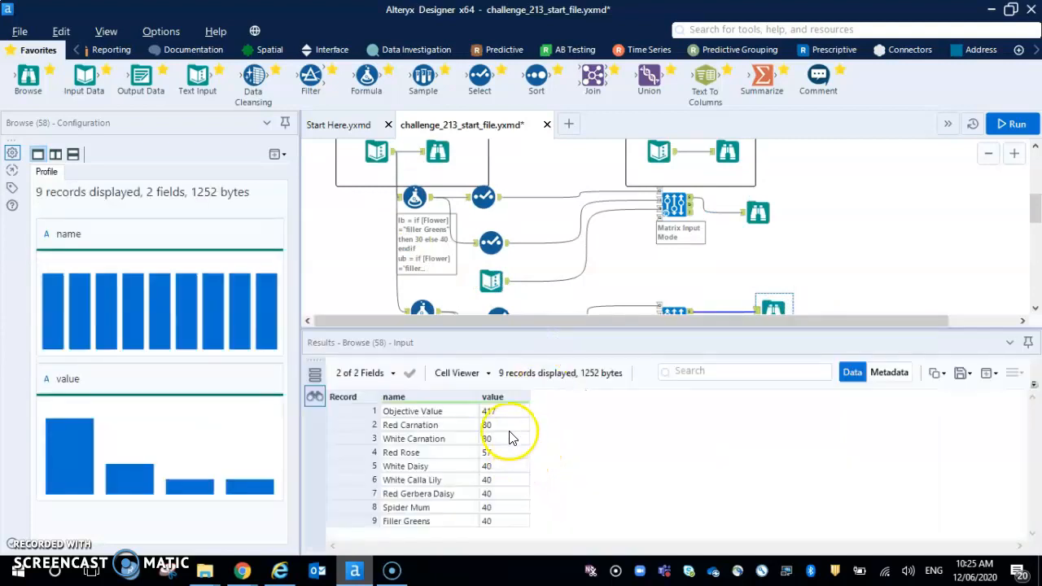
left_click(723, 157)
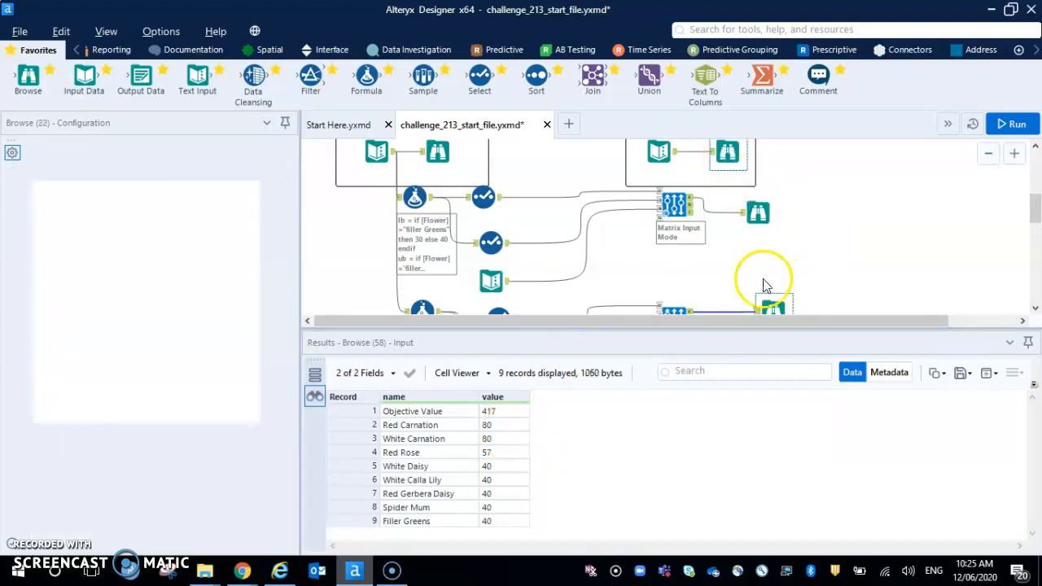
left_click(773, 307)
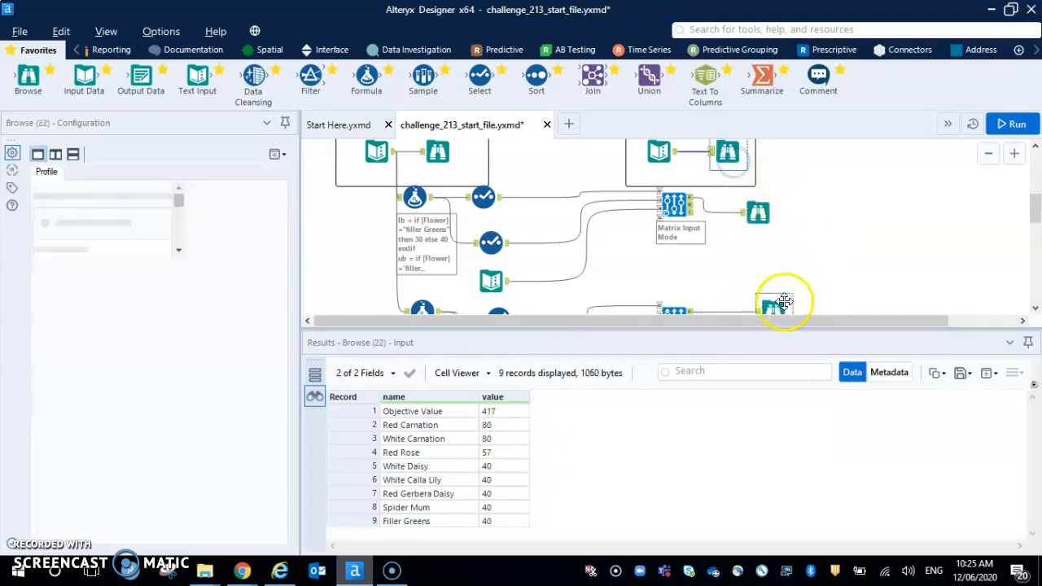
left_click_drag(780, 328, 778, 395)
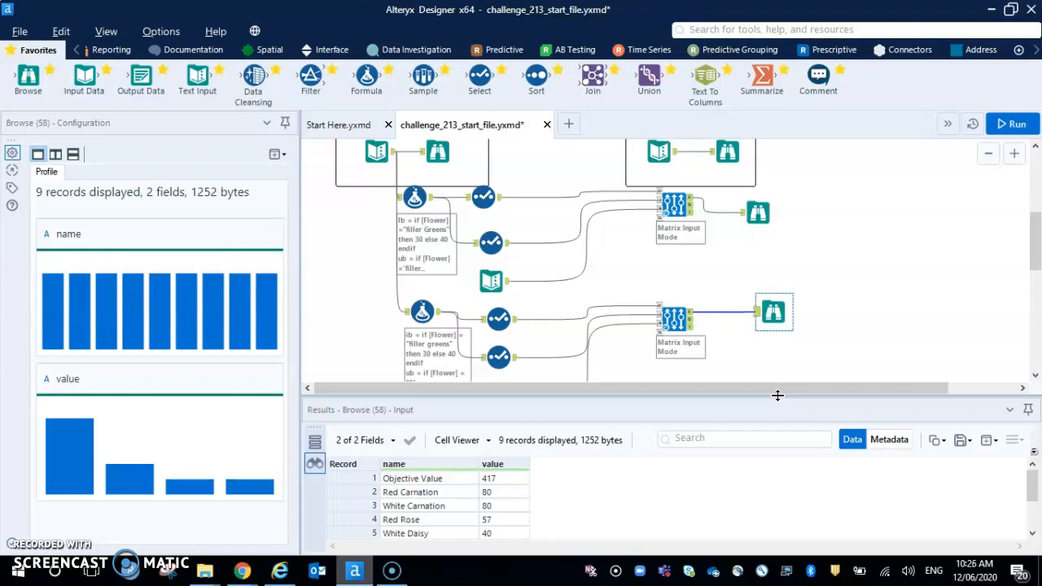
left_click_drag(656, 396, 662, 355)
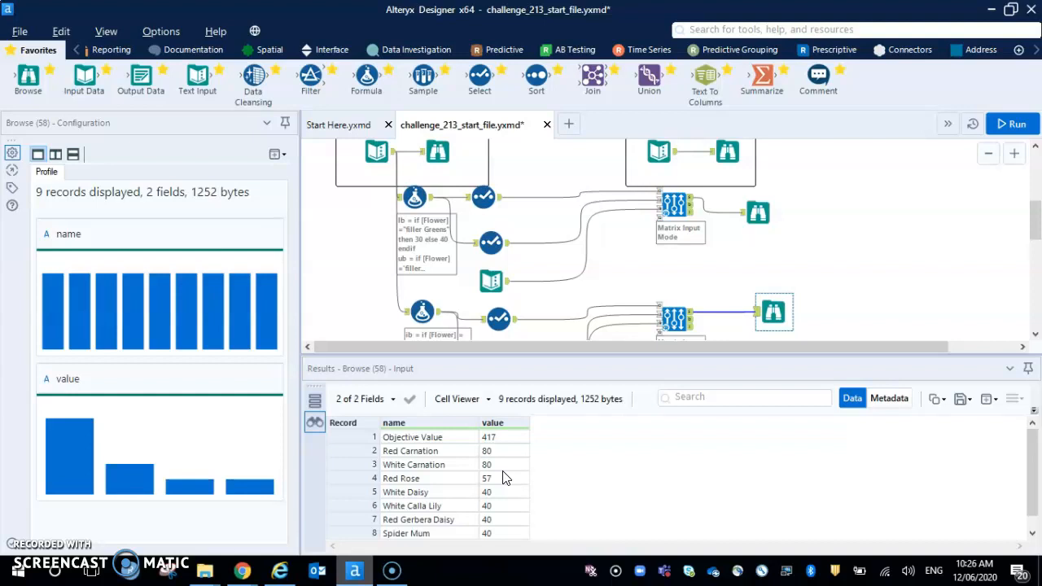
left_click(491, 472)
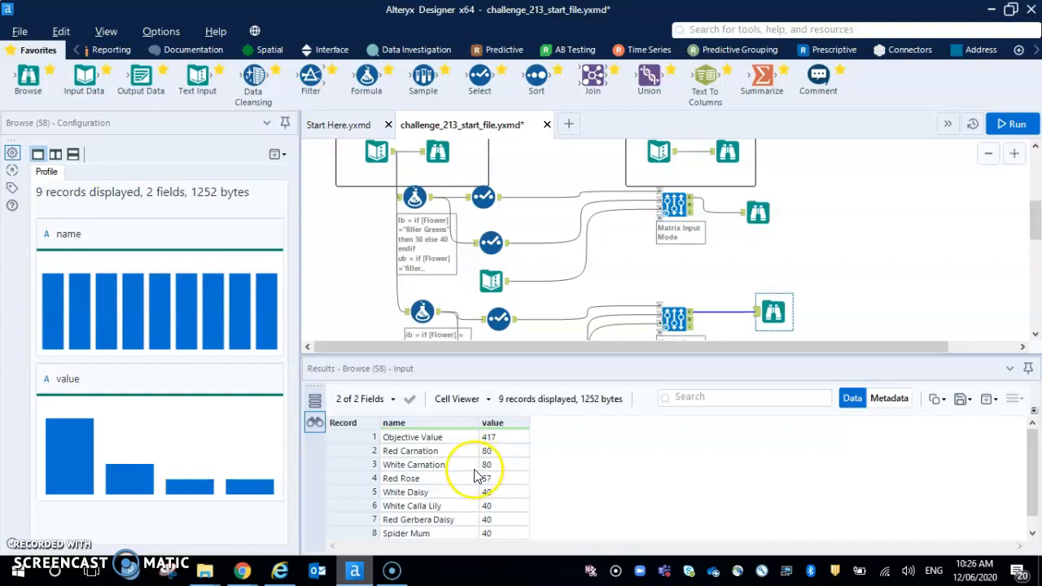